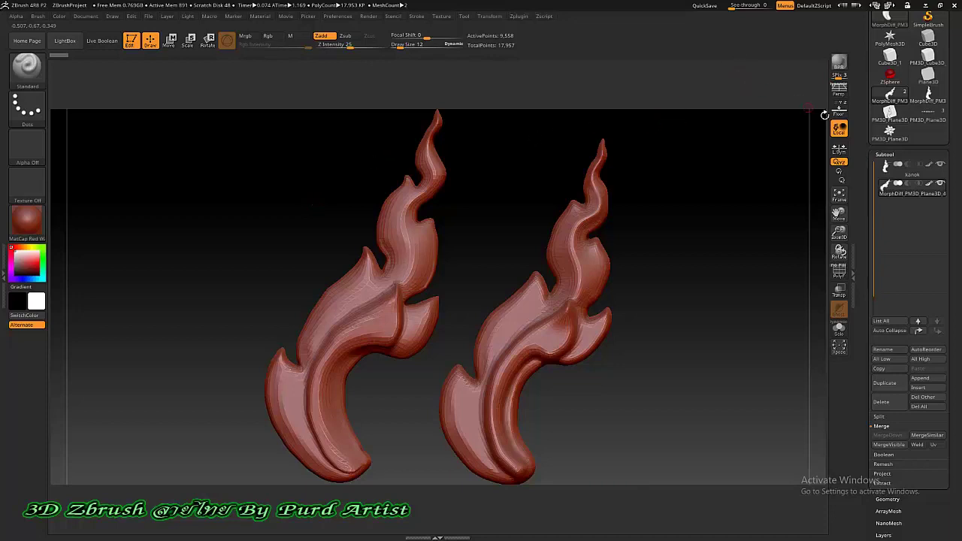
- Load the ornamental strip tool carved with its row of flower-and-scroll motifs
click(931, 118)
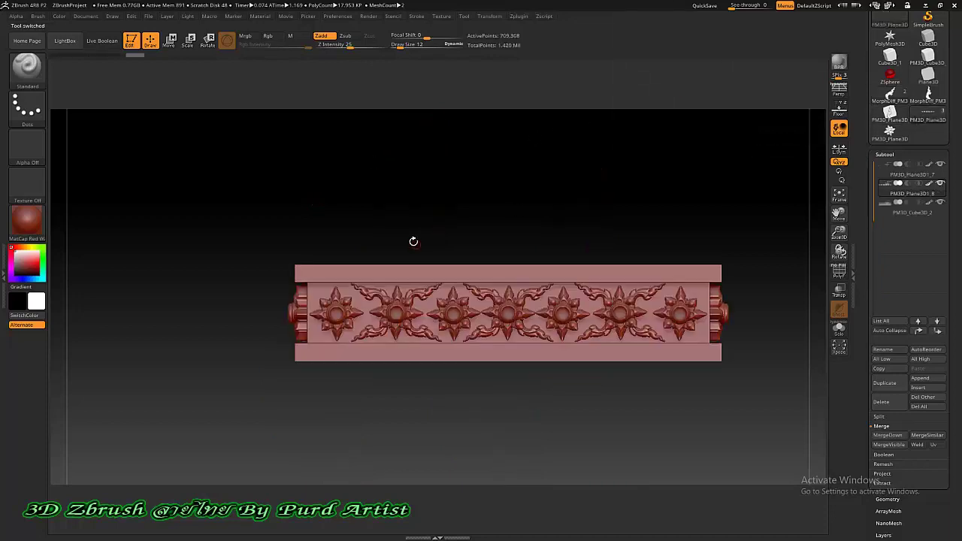
drag(381, 209, 374, 208)
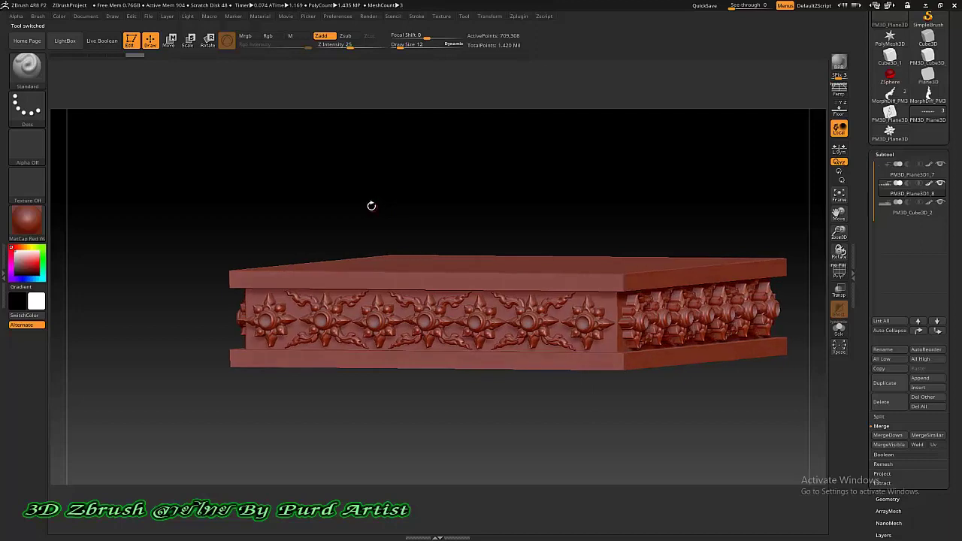
mouse_move(279, 211)
mouse_down()
mouse_move(288, 215)
mouse_move(268, 210)
mouse_move(299, 210)
mouse_up()
drag(369, 203, 361, 208)
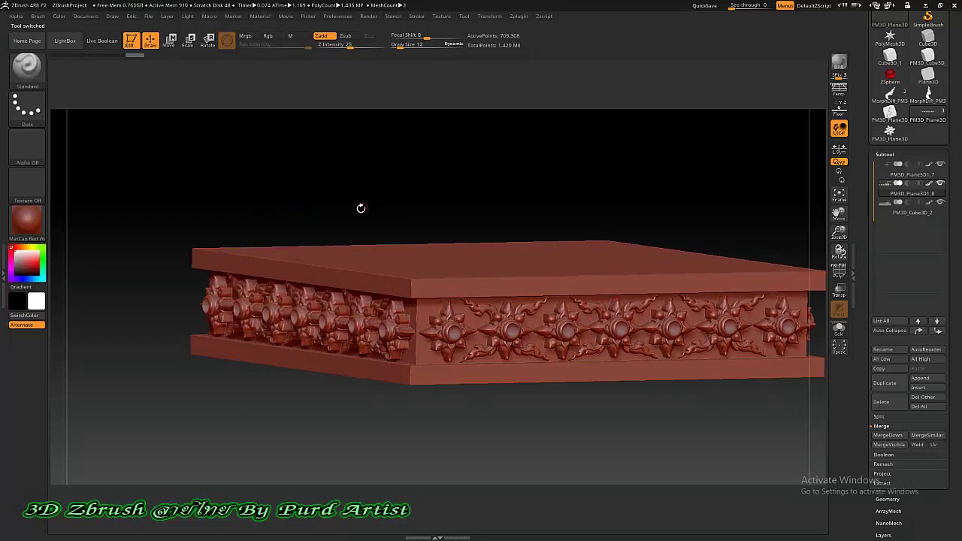
mouse_move(266, 193)
mouse_down()
mouse_move(247, 193)
mouse_move(297, 210)
mouse_up()
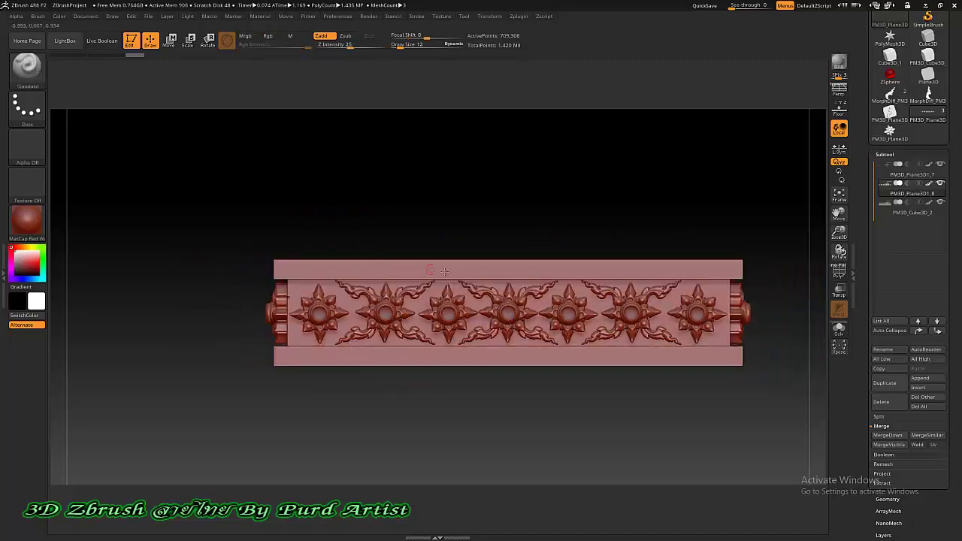
scroll(463, 276, up, 2)
scroll(471, 275, up, 2)
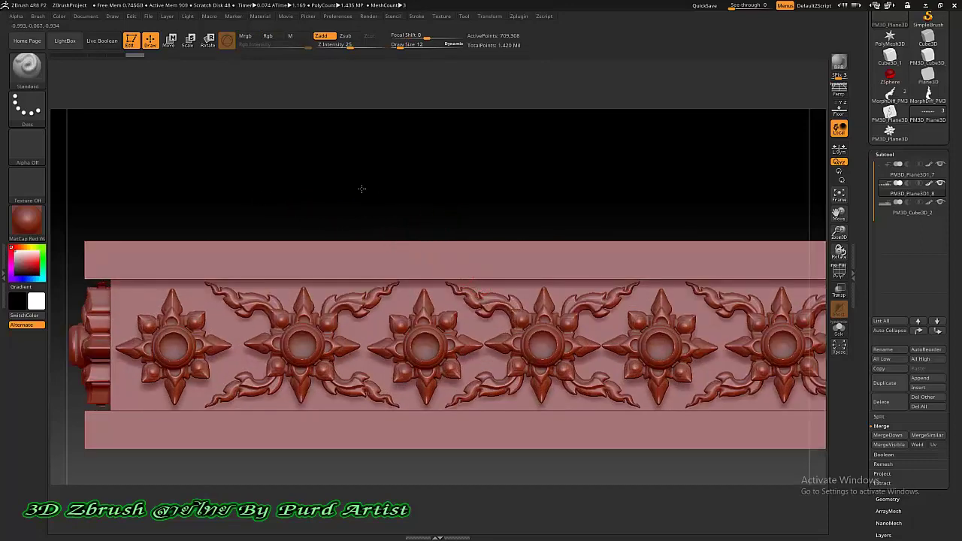
alt+drag(361, 189, 324, 166)
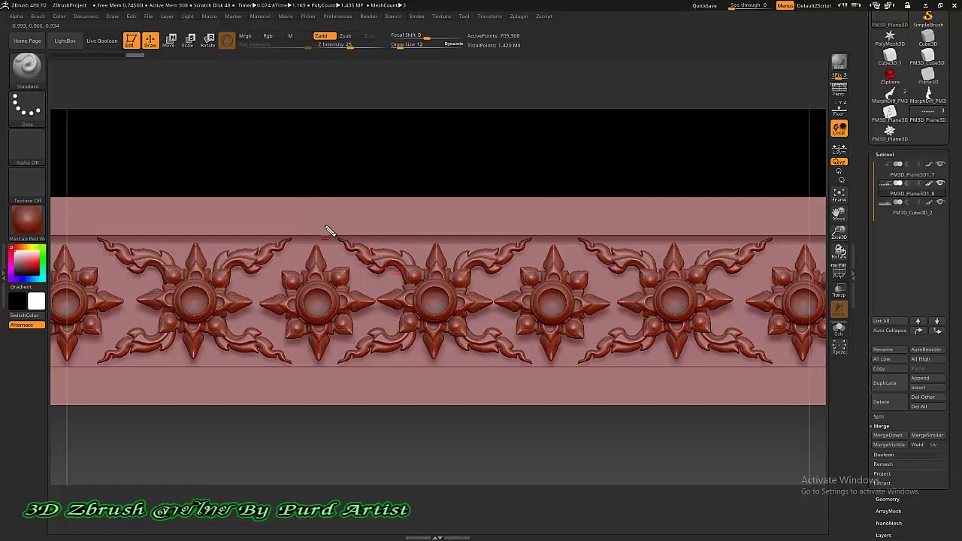
mouse_move(308, 216)
ctrl+alt+shift+mouse_down()
mouse_move(553, 370)
mouse_move(571, 370)
ctrl+alt+shift+mouse_up()
scroll(503, 219, down, 2)
scroll(506, 203, down, 1)
mouse_move(473, 178)
mouse_down()
mouse_move(463, 182)
mouse_move(475, 182)
mouse_up()
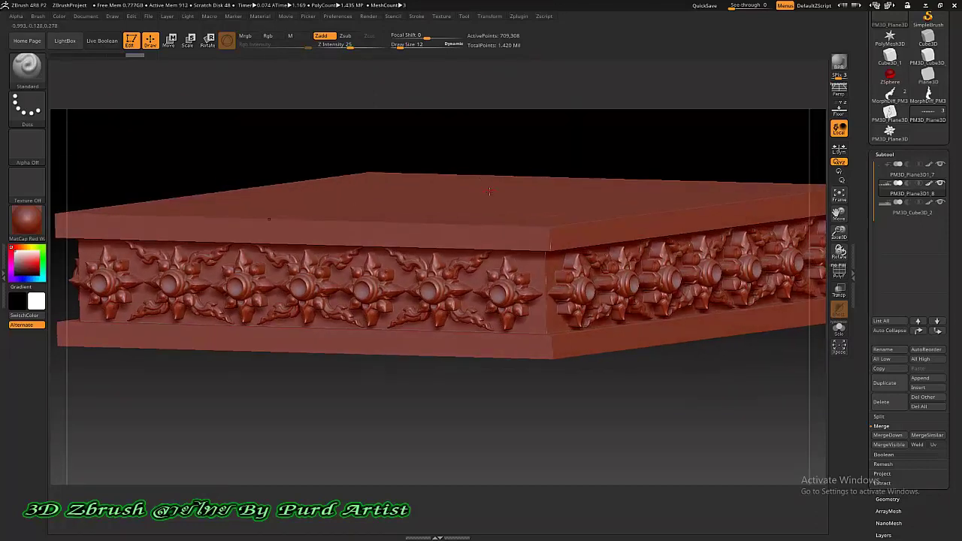
drag(797, 100, 741, 111)
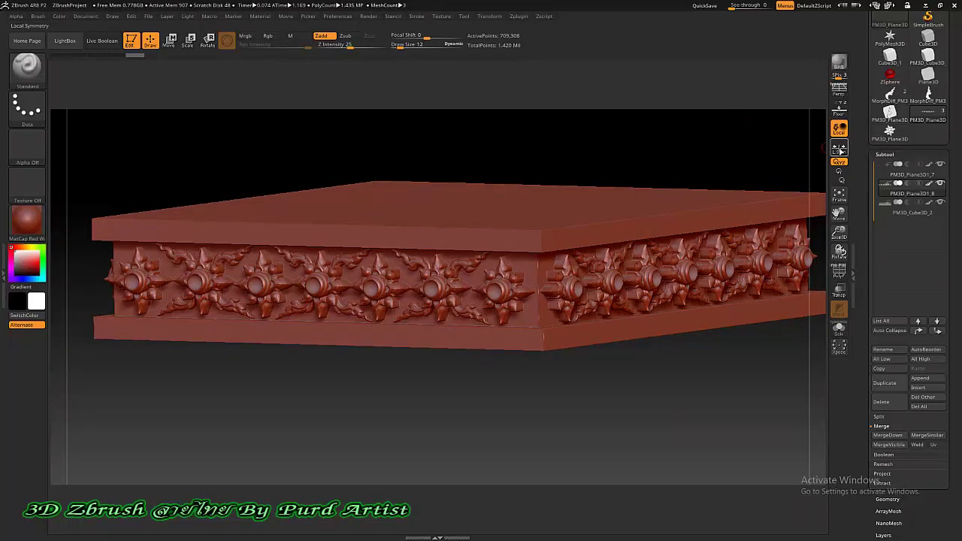
- Load the four-pointed star ornament tool, frame it, and orbit to inspect its sides
click(891, 138)
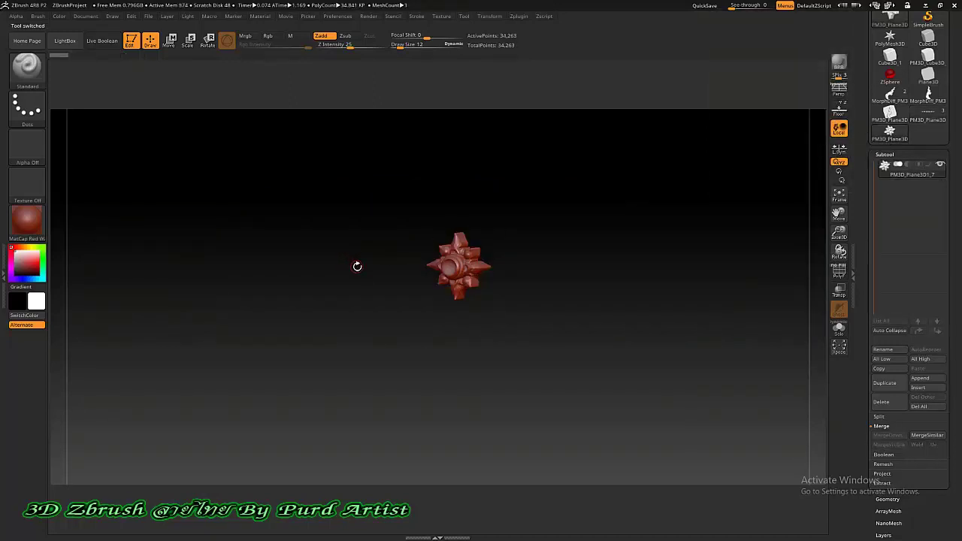
key(f)
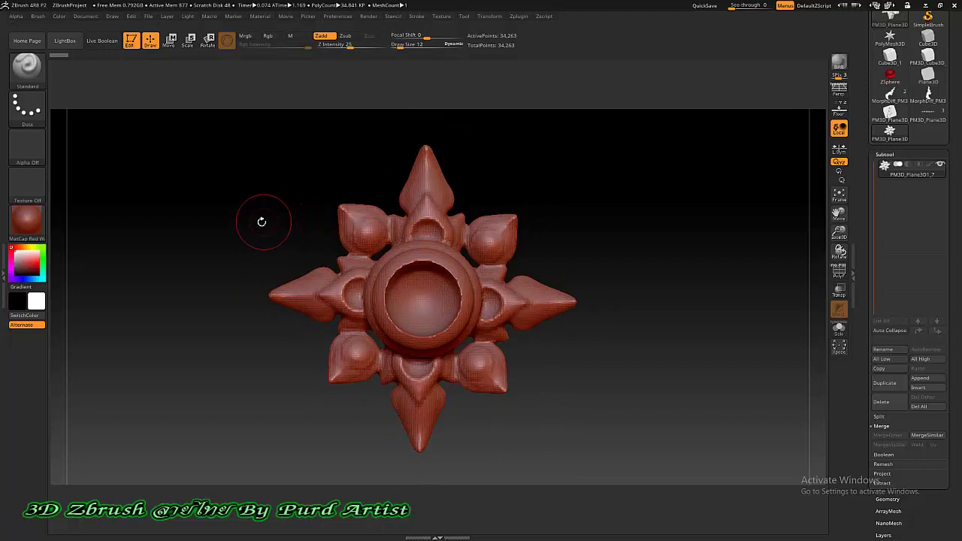
mouse_move(262, 221)
mouse_down()
mouse_move(284, 222)
mouse_move(245, 230)
mouse_up()
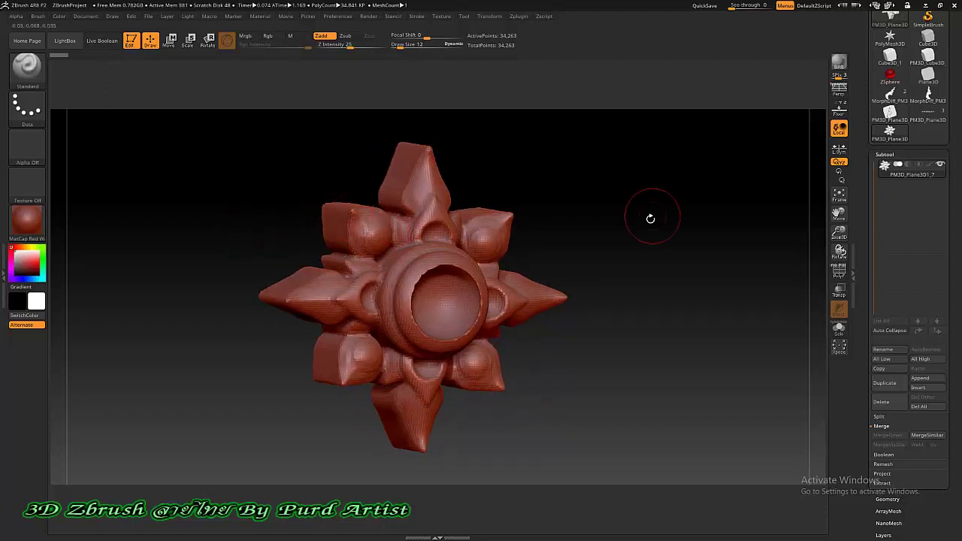
drag(860, 289, 862, 245)
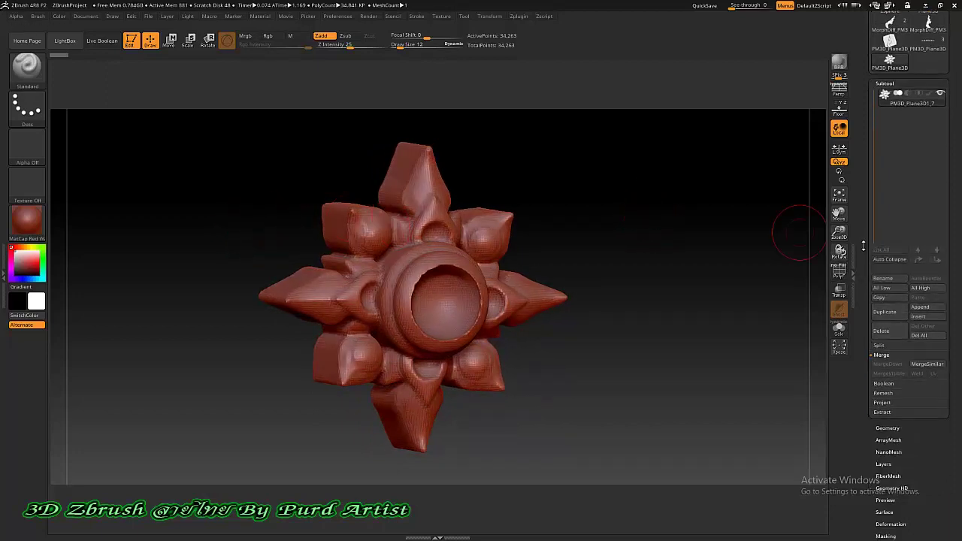
- Append a Plane3D subtool and frame it together with the star
click(920, 306)
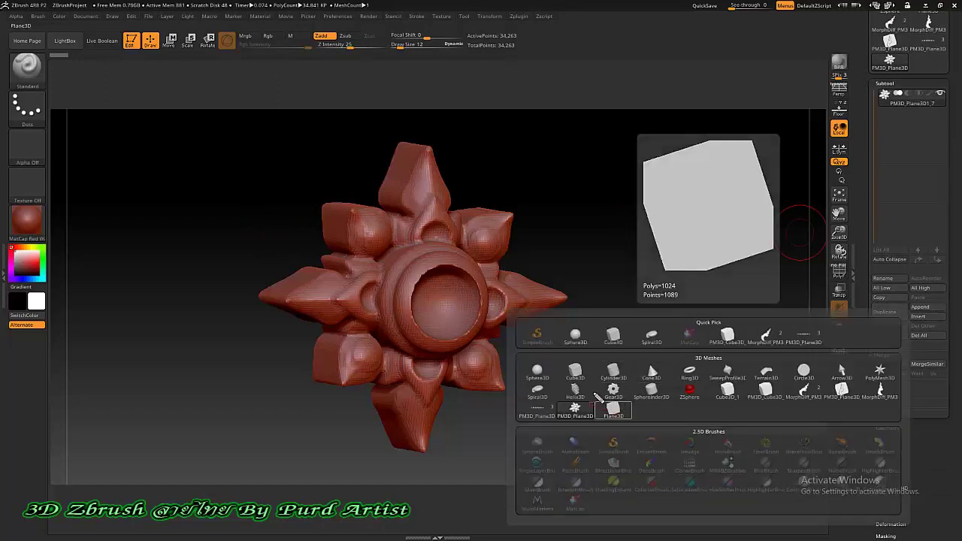
click(613, 406)
key(f)
drag(180, 253, 281, 244)
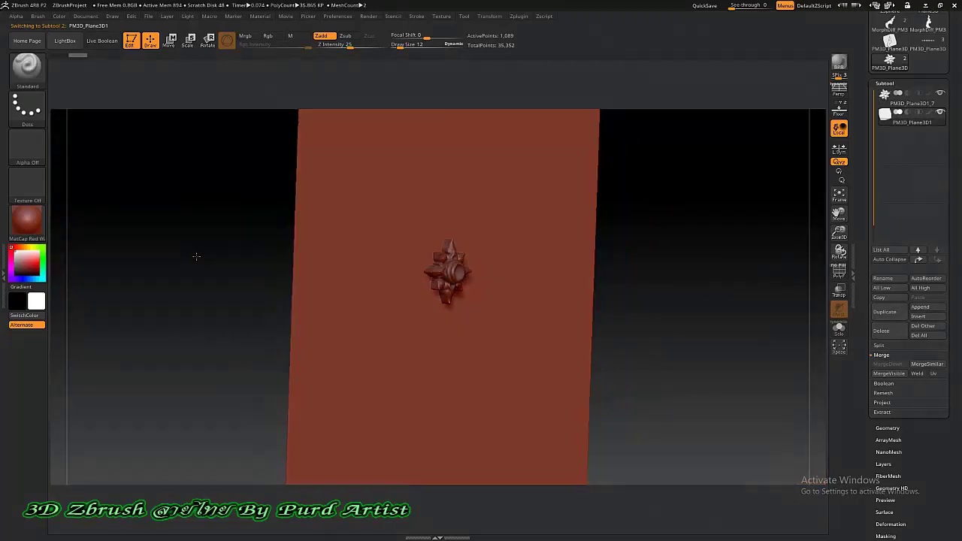
drag(425, 255, 124, 233)
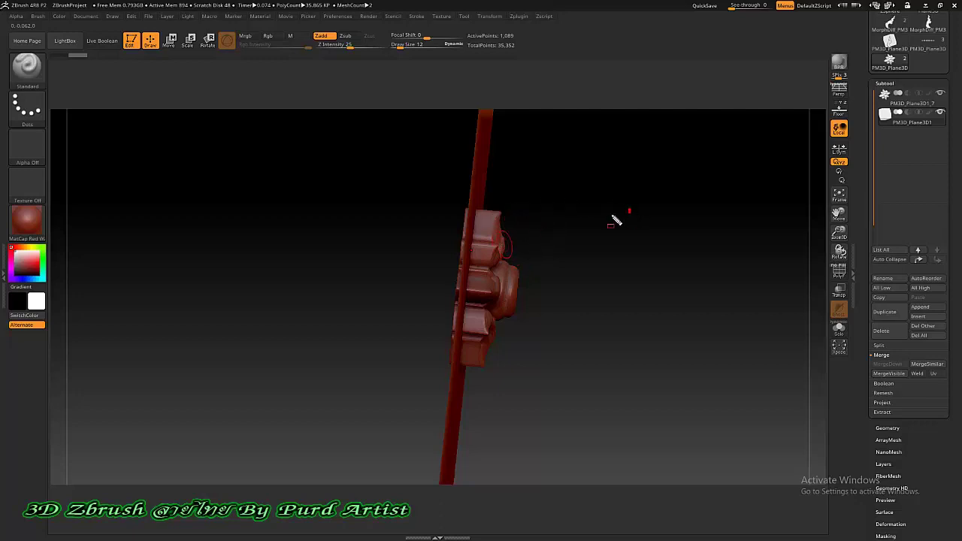
- Check from a frontal view where the star's edge meets the backing plane
drag(525, 244, 485, 246)
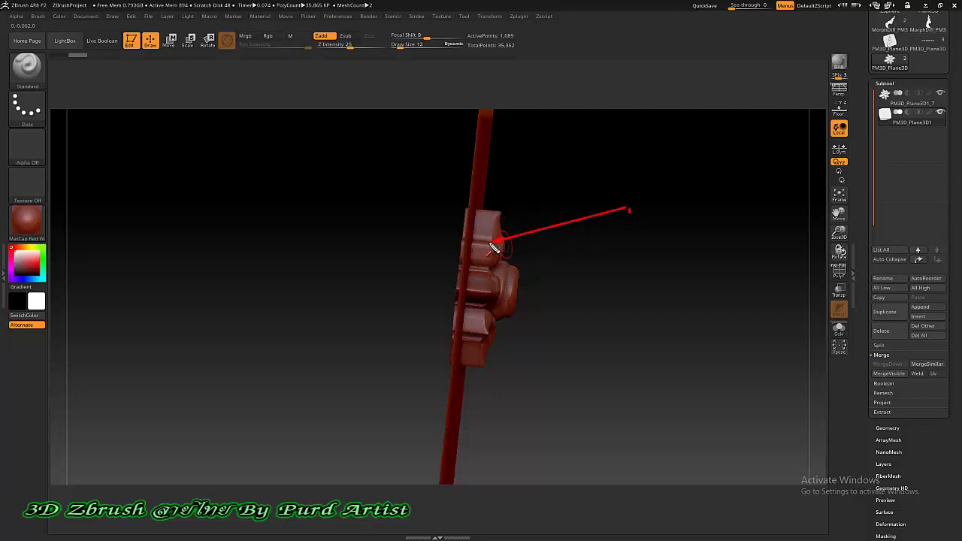
drag(432, 230, 459, 236)
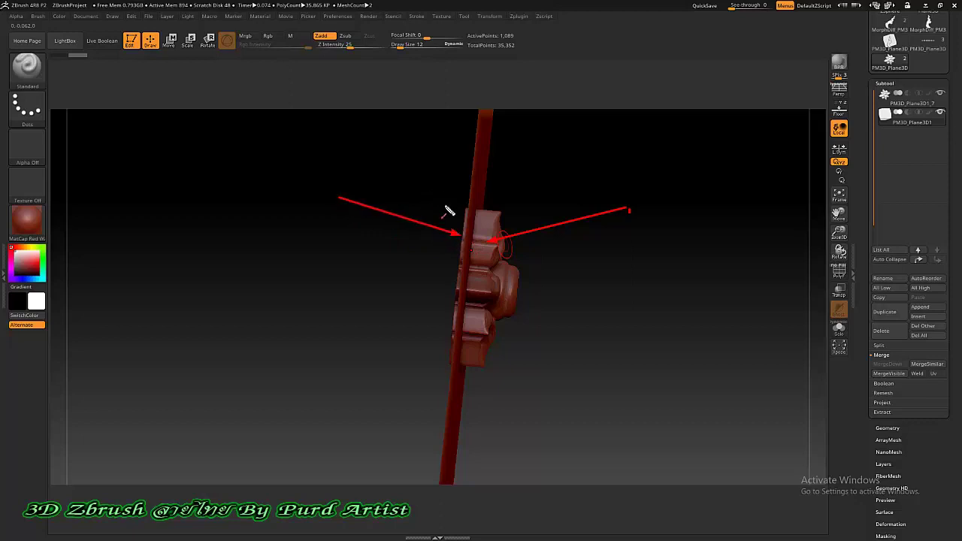
key(Escape)
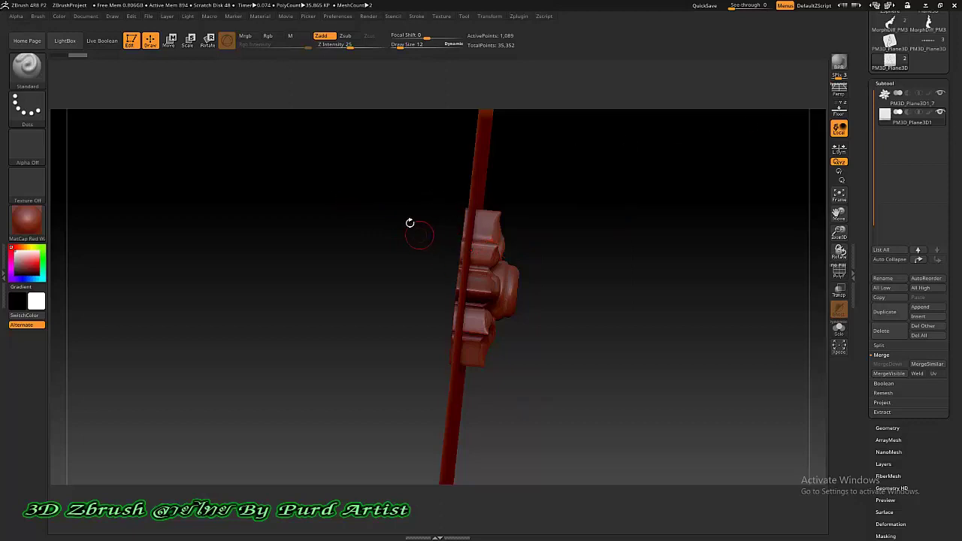
mouse_move(396, 238)
mouse_down()
mouse_move(353, 233)
mouse_move(360, 220)
mouse_up()
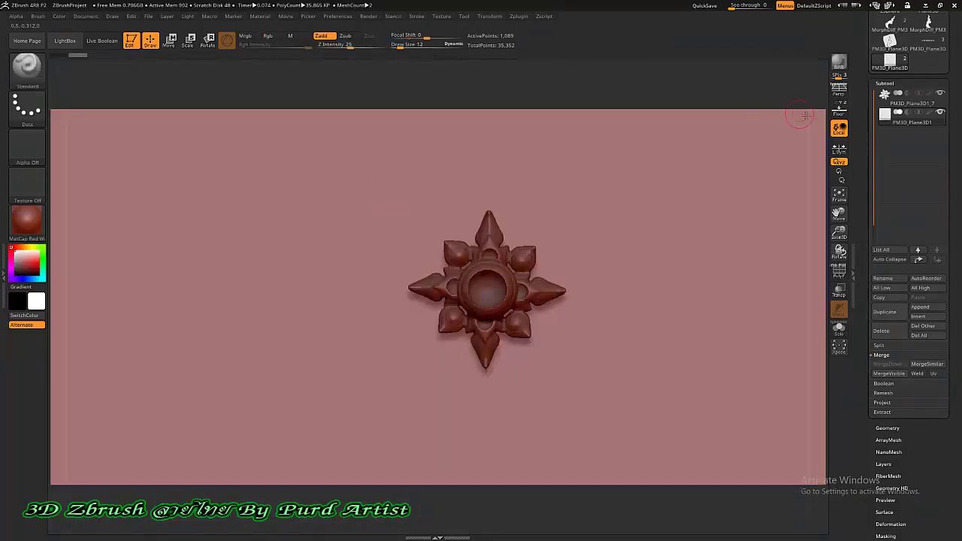
scroll(854, 121, up, 2)
scroll(853, 158, up, 2)
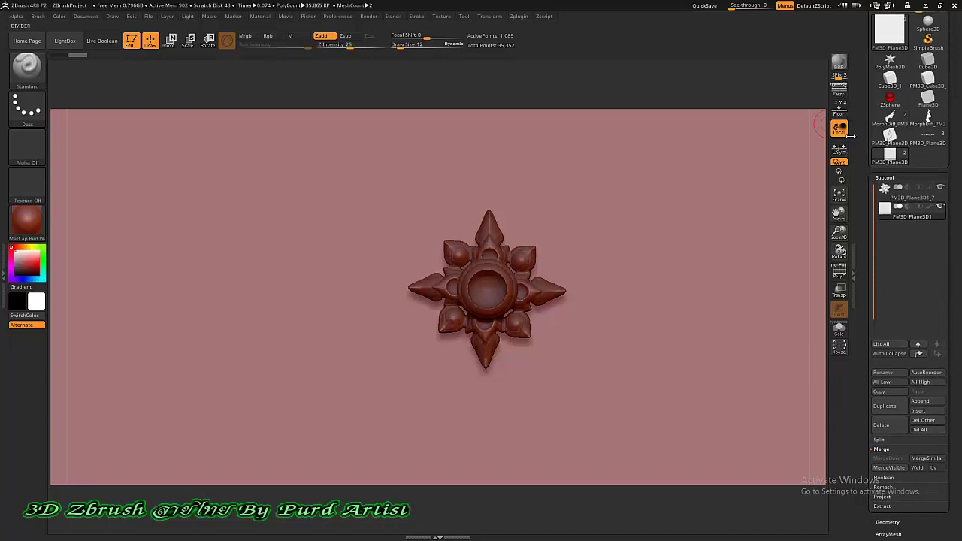
- Insert the flower-with-scrolls ornament mesh as a third subtool
click(924, 412)
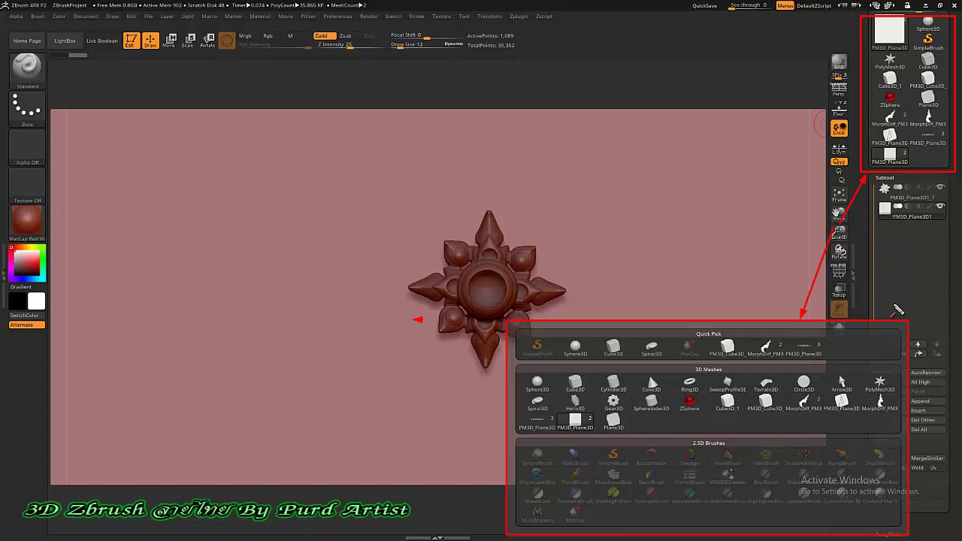
drag(896, 310, 886, 404)
drag(926, 182, 932, 122)
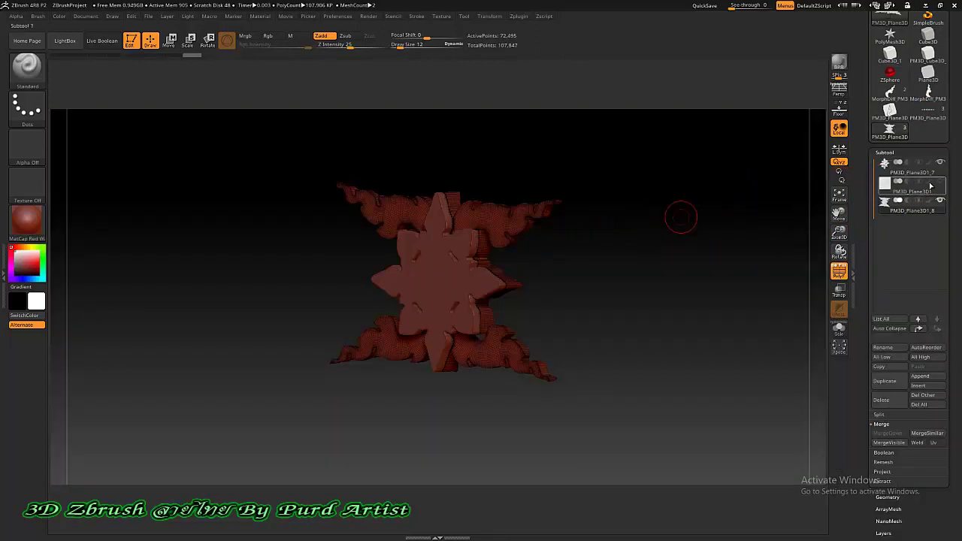
- Hide the star subtool, turn off PolyF, and switch back to the frieze tool
click(939, 162)
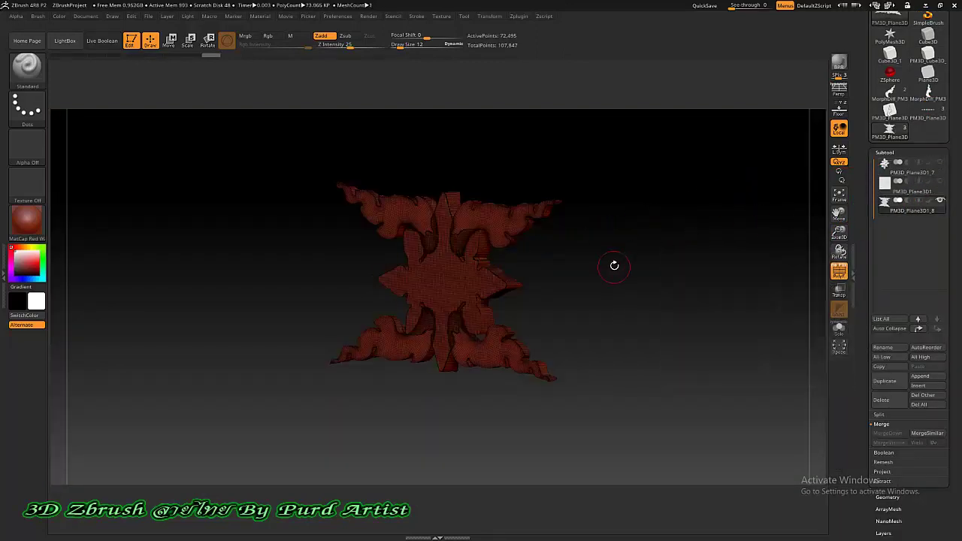
mouse_move(614, 264)
mouse_down()
mouse_move(663, 255)
mouse_move(605, 260)
mouse_move(595, 246)
mouse_move(574, 245)
mouse_move(608, 245)
mouse_move(588, 236)
mouse_up()
mouse_move(416, 268)
mouse_down()
mouse_move(412, 206)
mouse_move(354, 223)
mouse_move(489, 230)
mouse_move(438, 172)
mouse_up()
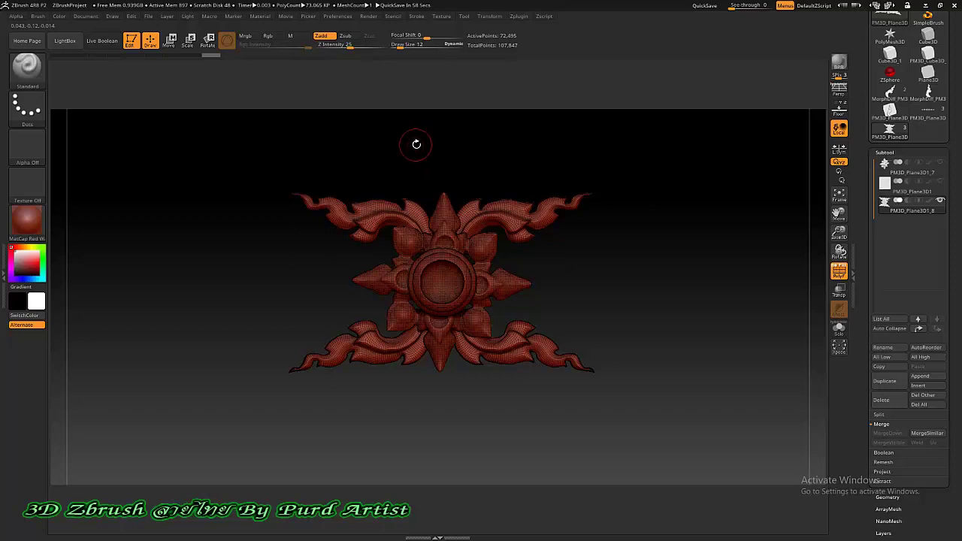
key(shift+f)
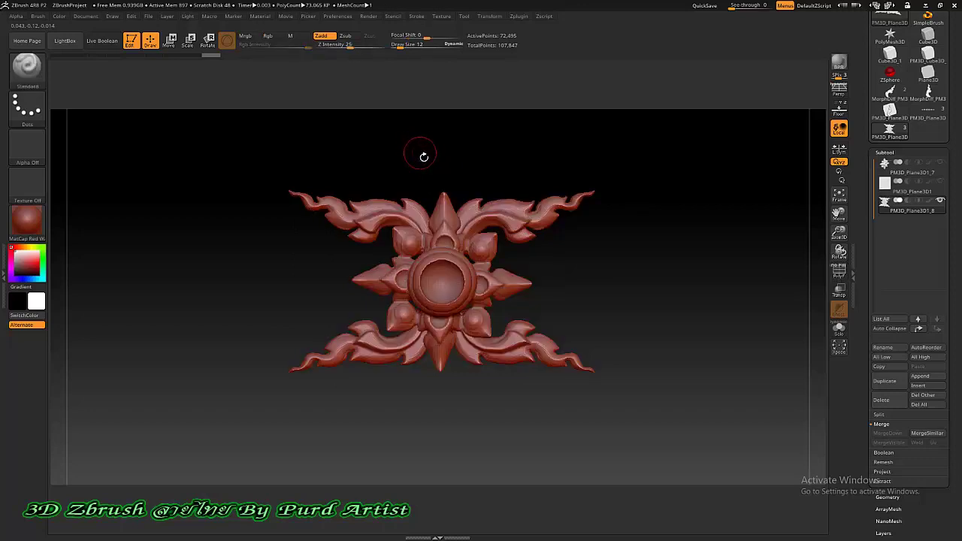
key(minus)
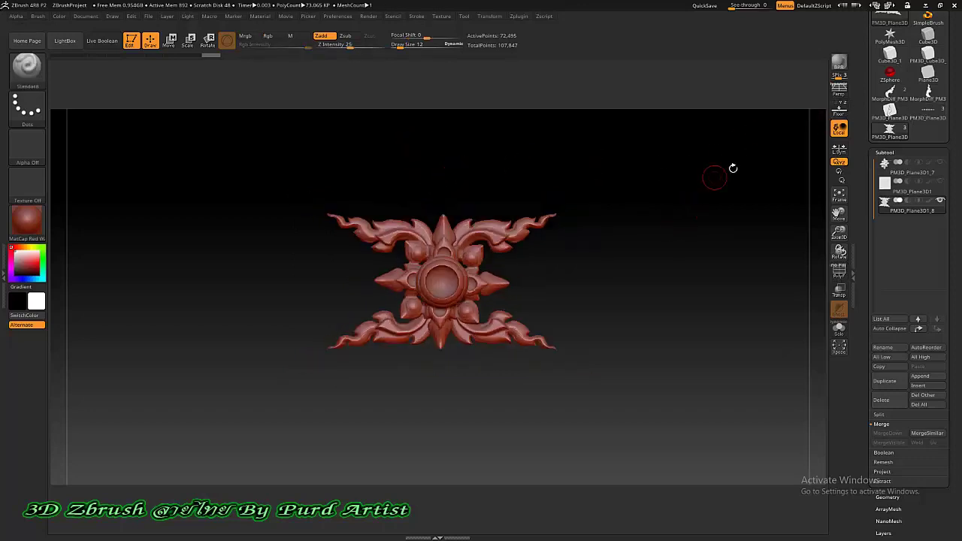
click(927, 113)
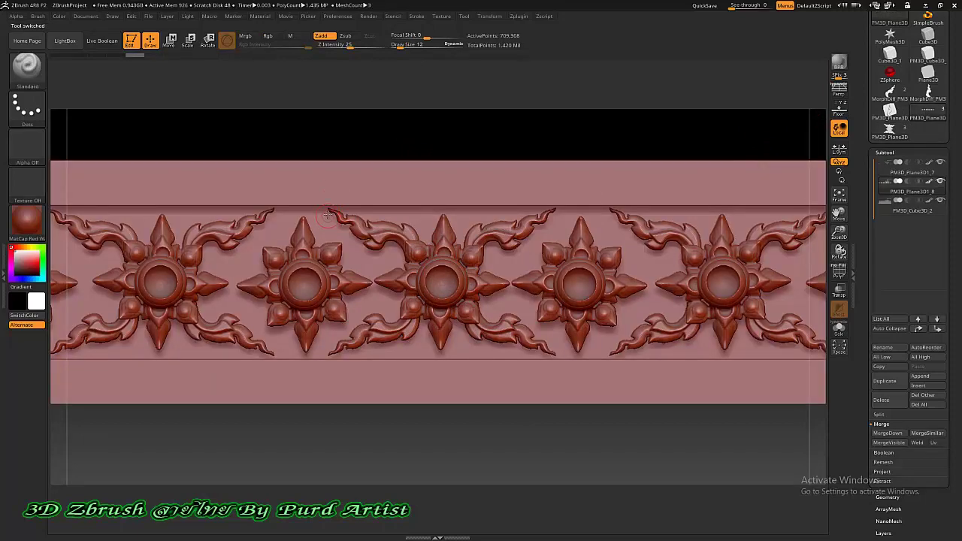
click(242, 136)
drag(389, 224, 399, 226)
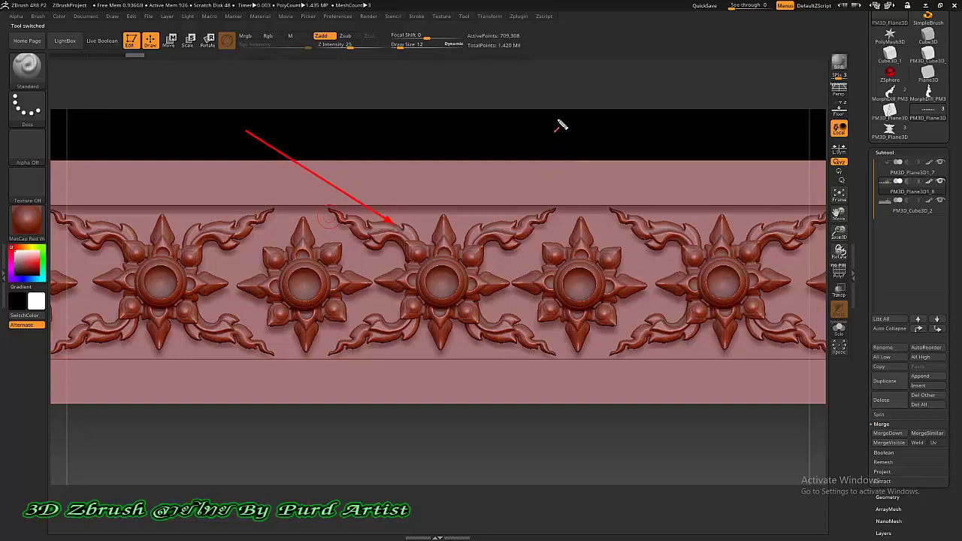
drag(590, 263, 584, 255)
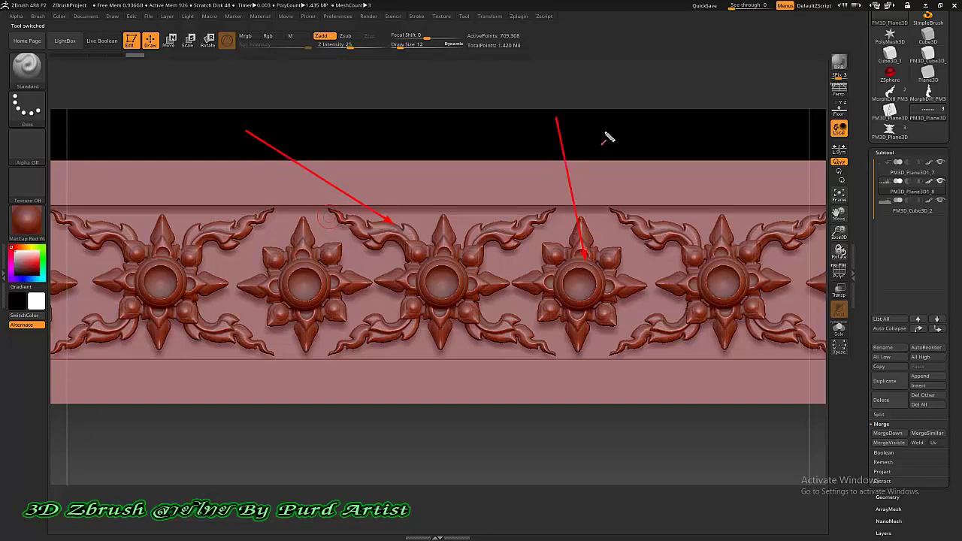
drag(556, 114, 669, 127)
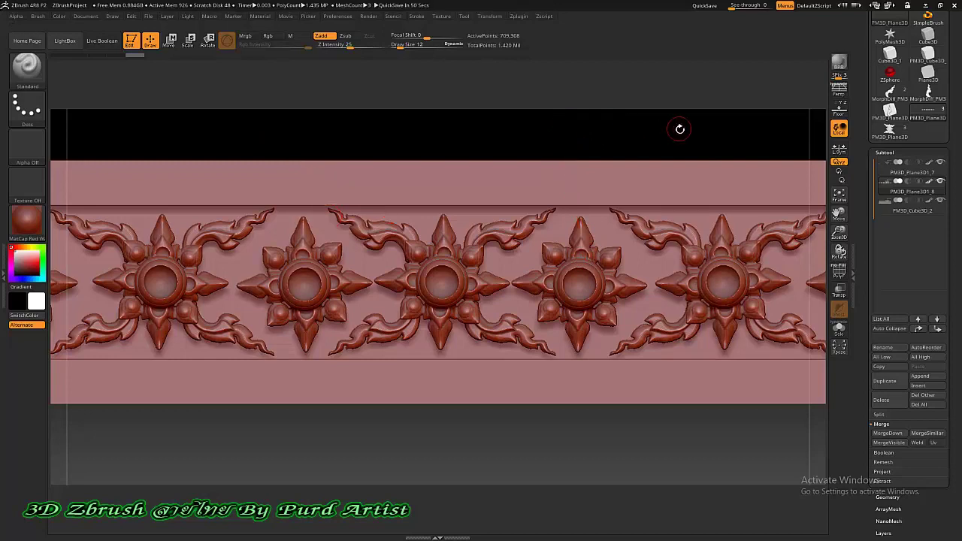
click(889, 130)
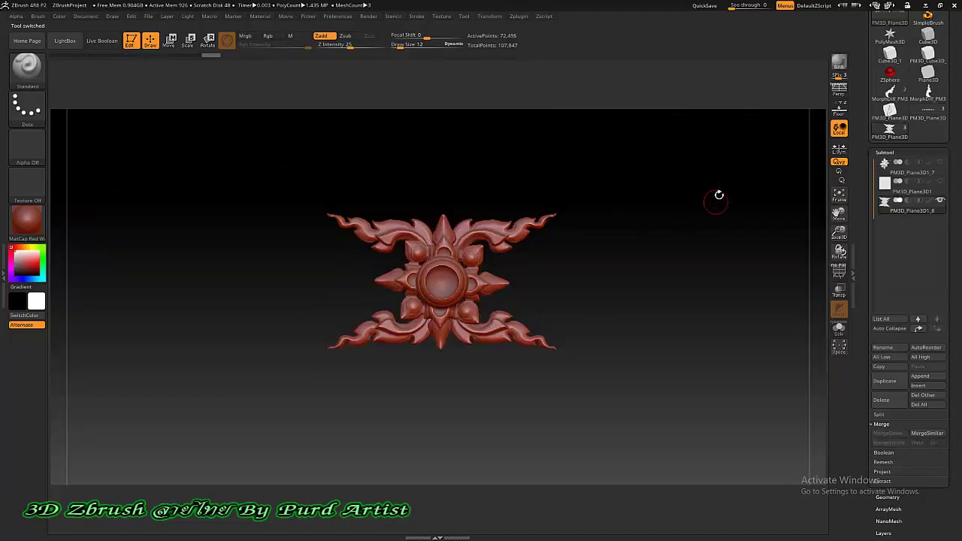
- Append a Cube3D mesh from the mesh picker as a fourth subtool
mouse_move(309, 210)
mouse_down()
mouse_move(328, 211)
mouse_move(293, 215)
mouse_move(324, 182)
mouse_up()
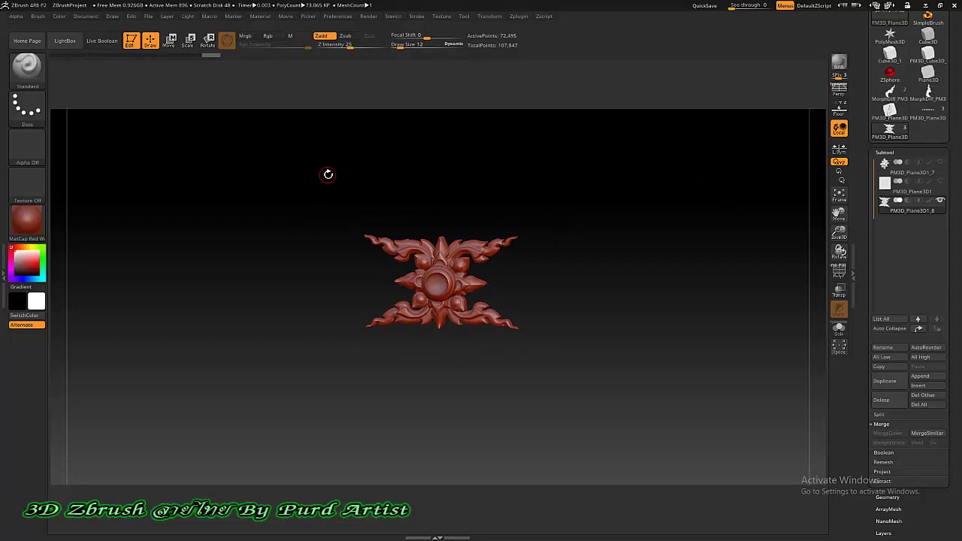
click(927, 386)
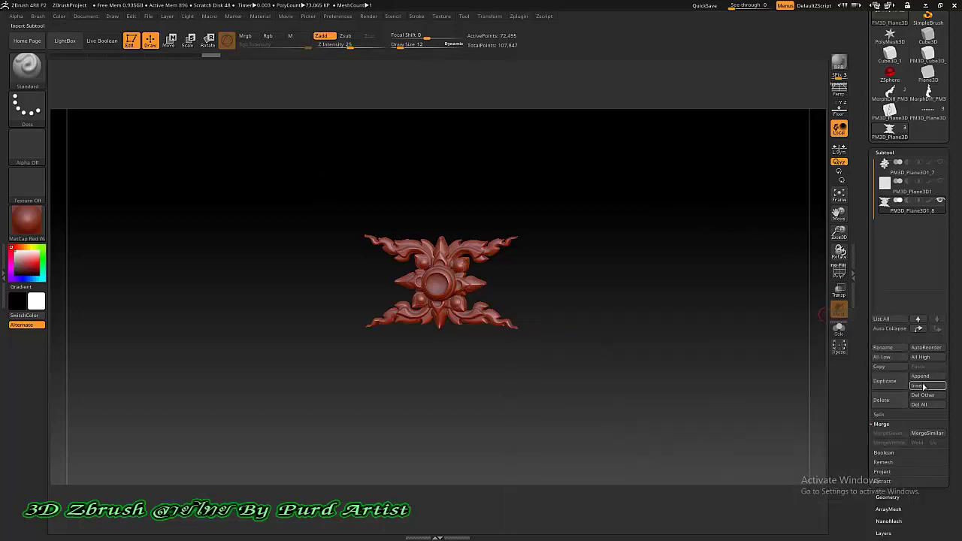
click(925, 386)
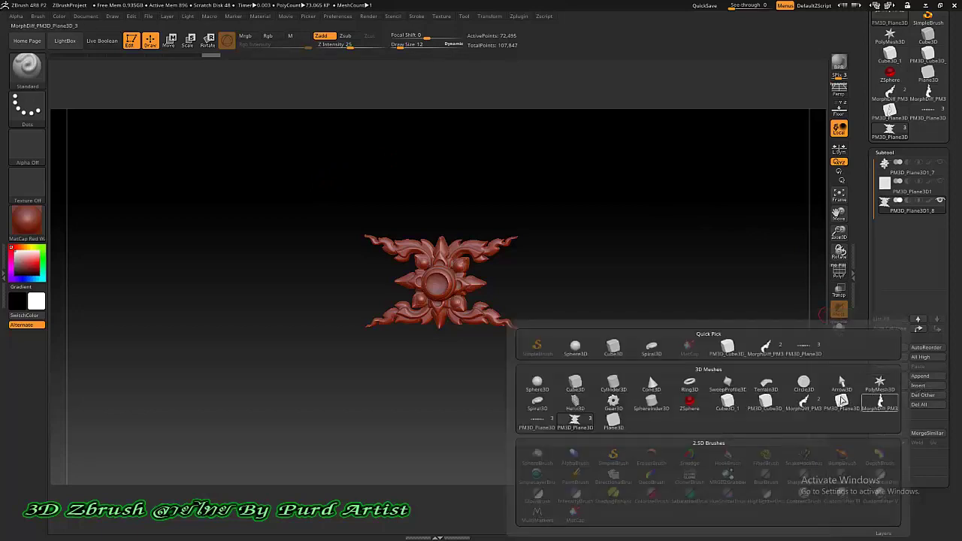
click(613, 347)
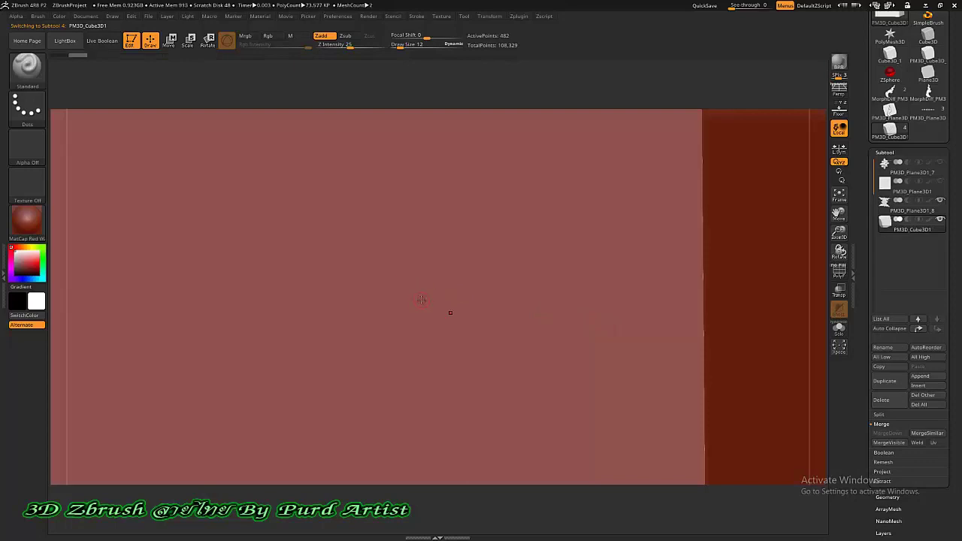
- Frame the cube head-on and gizmo-scale it along Y into a thin horizontal bar
key(f)
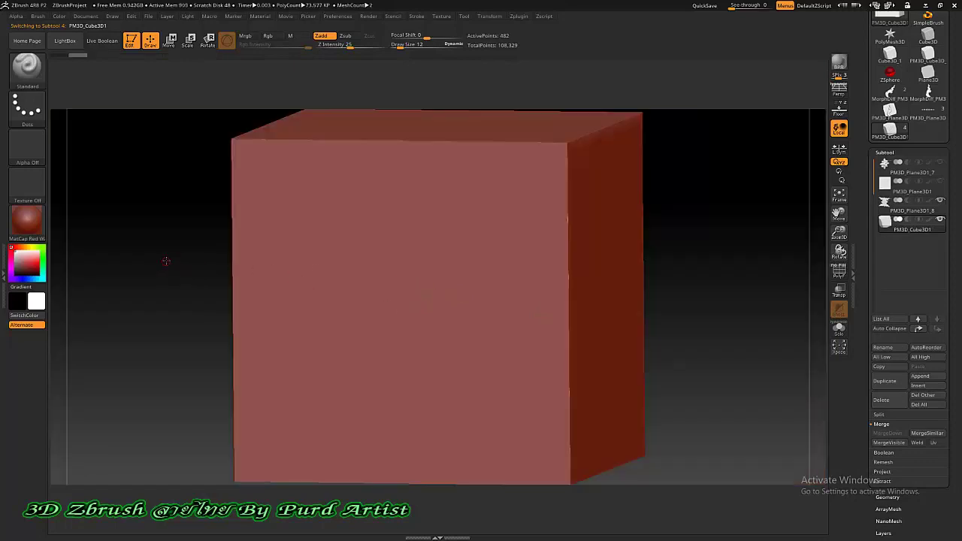
shift+drag(166, 261, 178, 253)
scroll(344, 300, down, 2)
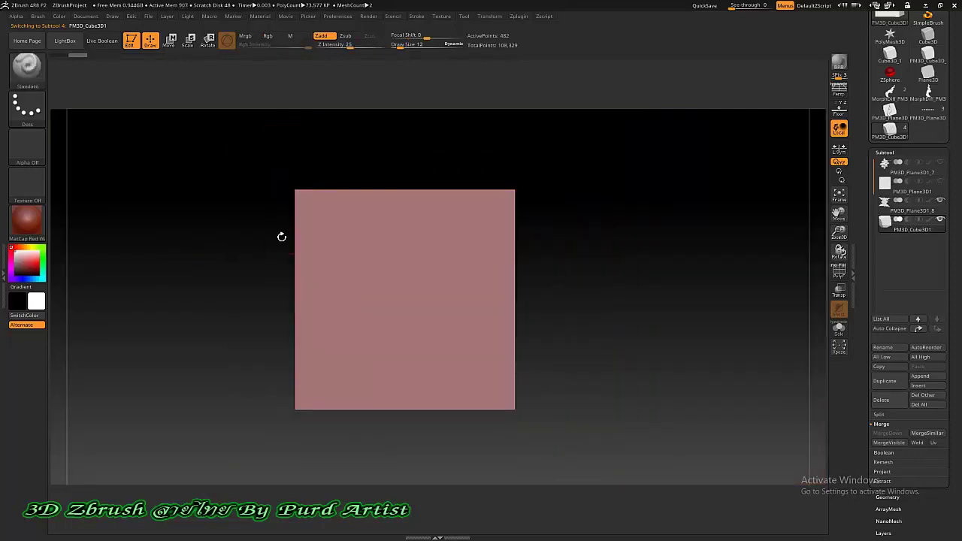
click(169, 40)
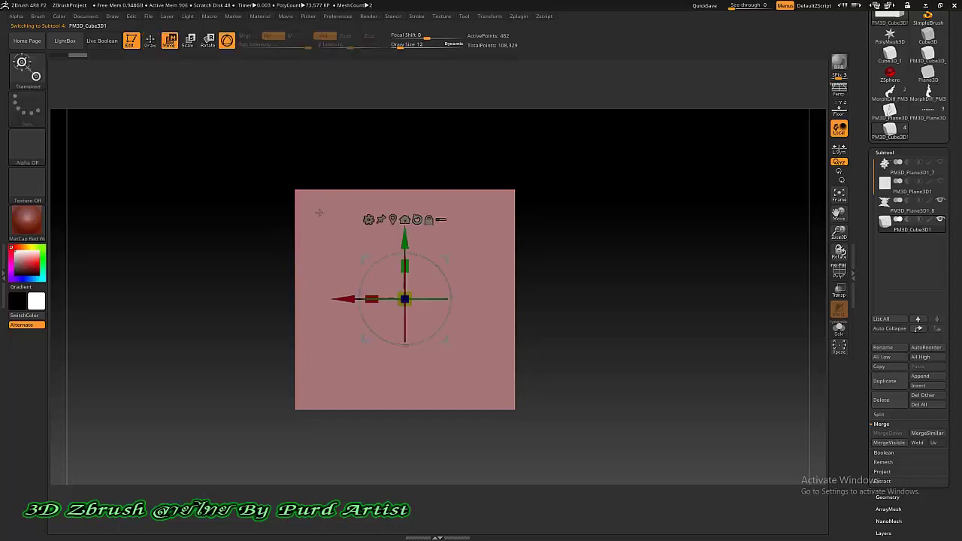
drag(403, 265, 413, 380)
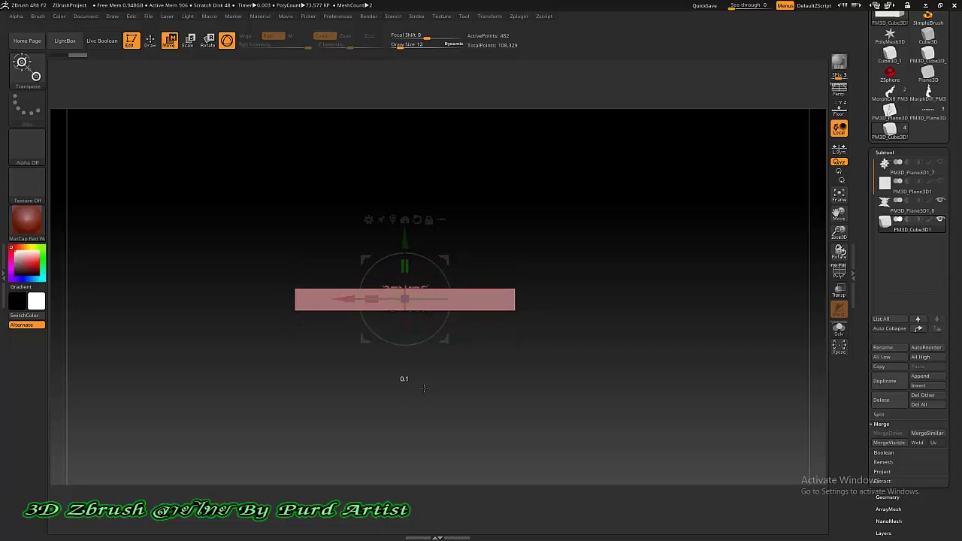
scroll(394, 333, up, 3)
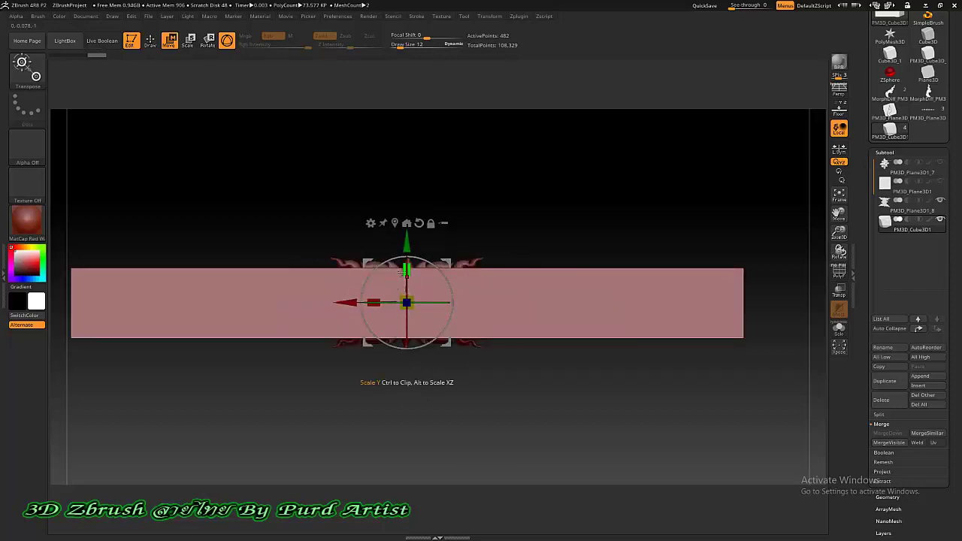
drag(403, 271, 406, 268)
drag(406, 266, 406, 184)
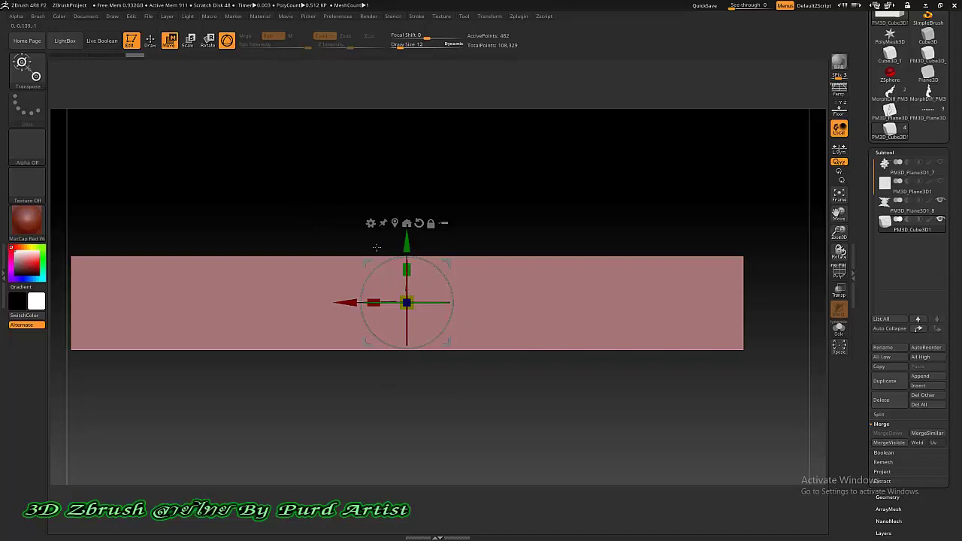
- Ctrl-drag a duplicate of the panel, widen and thin it, and lower it onto the top edge
key(ctrl)
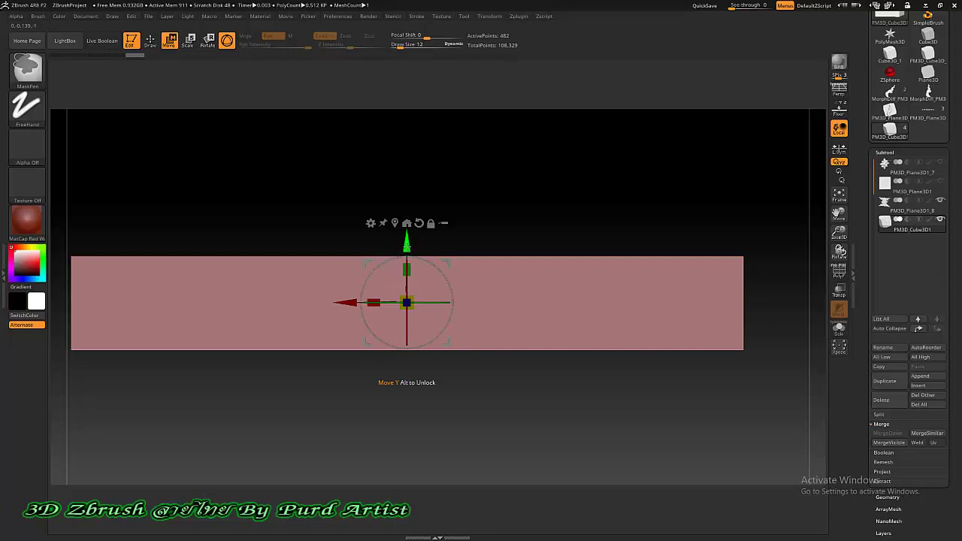
ctrl+drag(406, 245, 410, 144)
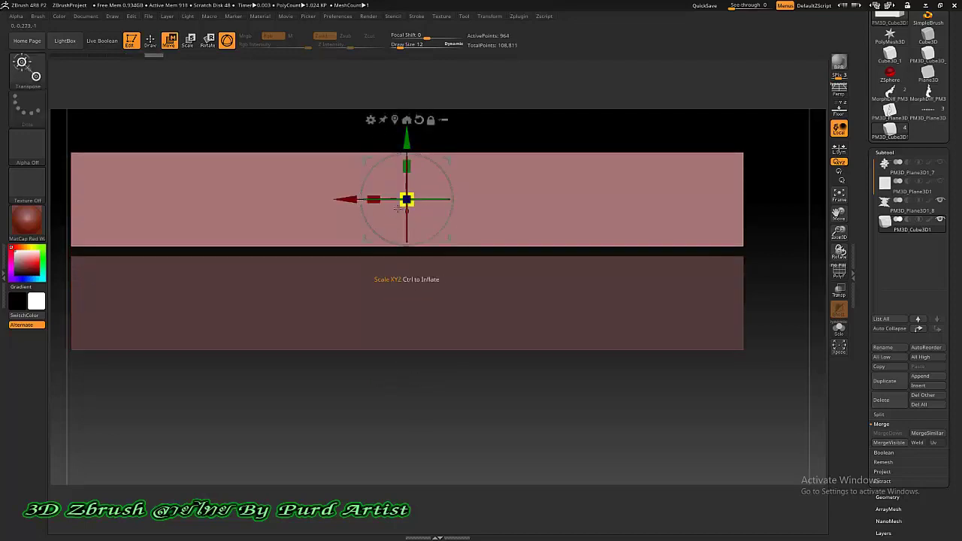
drag(401, 206, 382, 221)
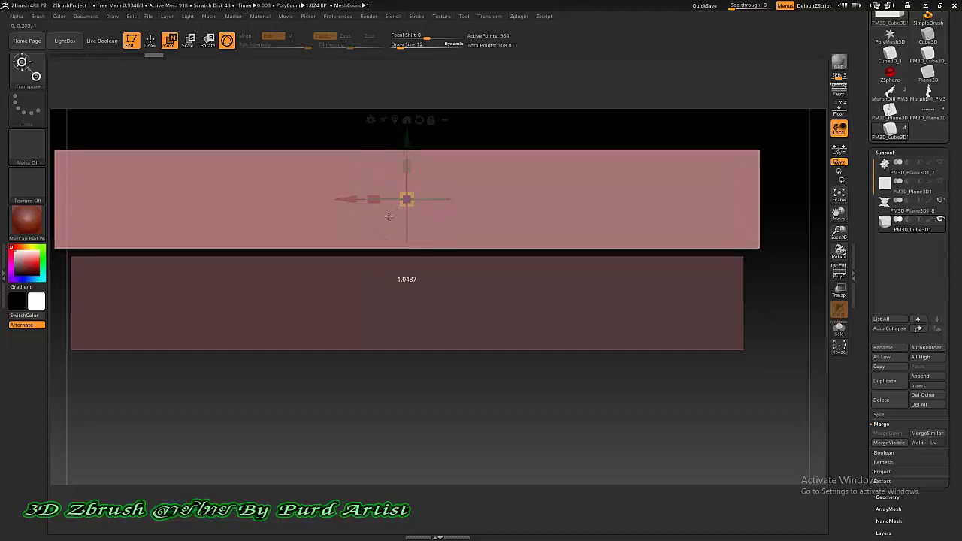
mouse_move(407, 167)
mouse_down()
mouse_move(410, 245)
mouse_move(451, 433)
mouse_up()
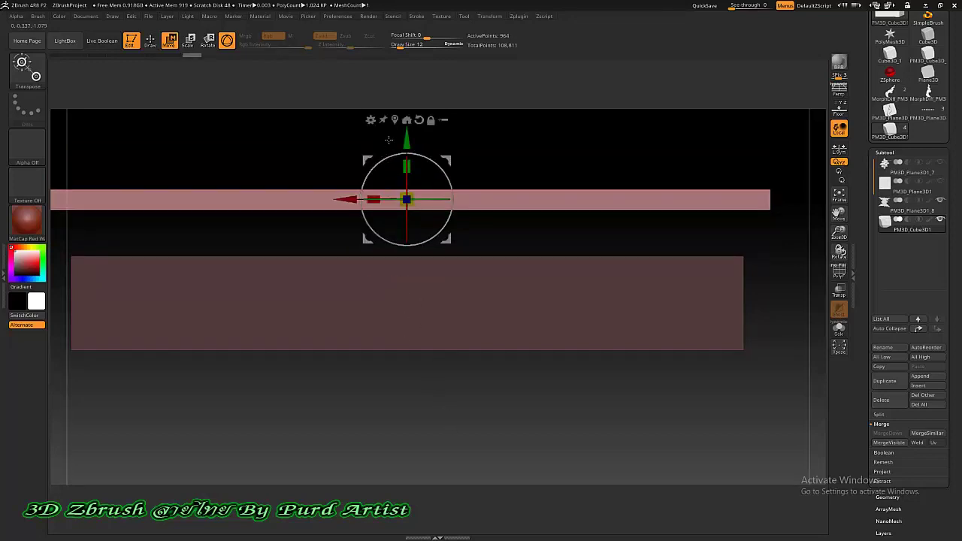
drag(406, 139, 414, 186)
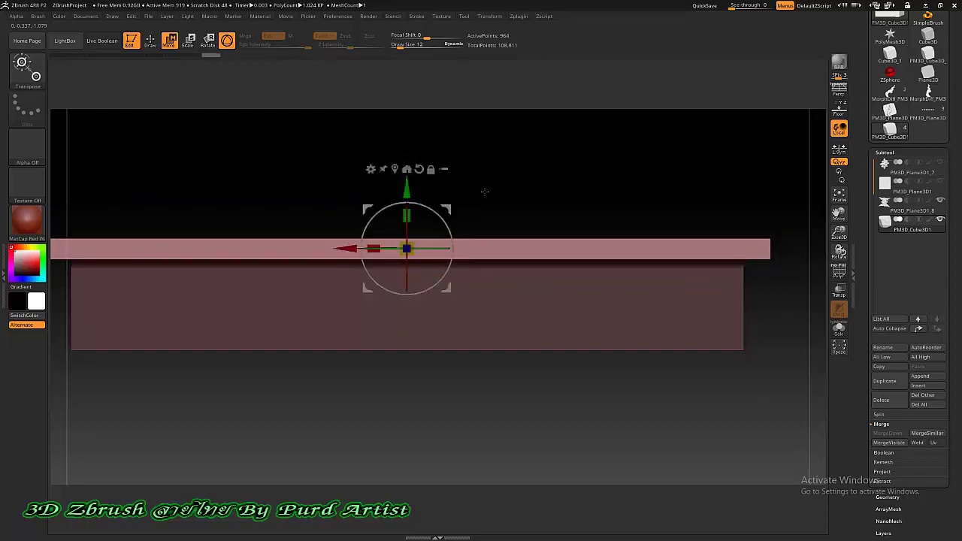
mouse_move(483, 189)
mouse_down()
mouse_move(483, 155)
mouse_move(485, 164)
mouse_up()
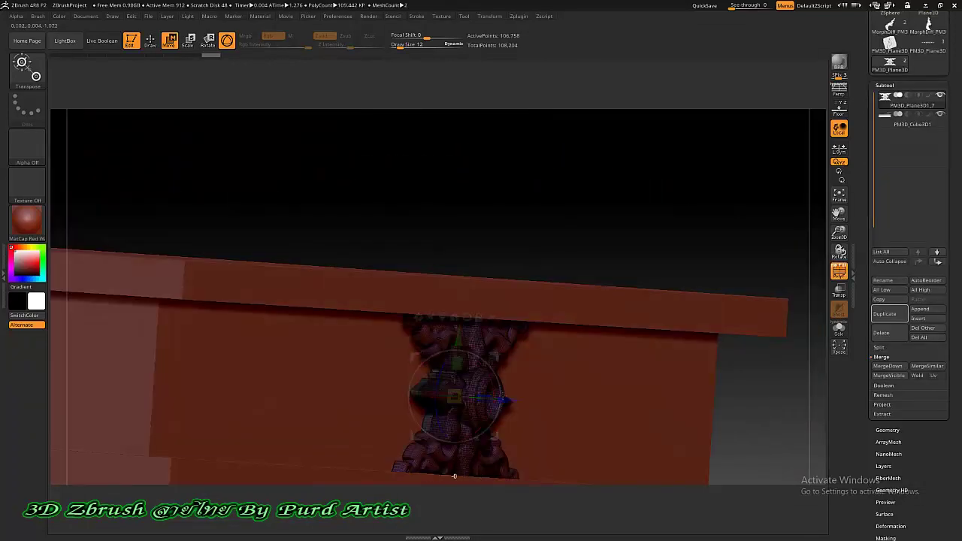
mouse_move(481, 396)
mouse_down()
mouse_move(490, 396)
mouse_move(481, 391)
mouse_up()
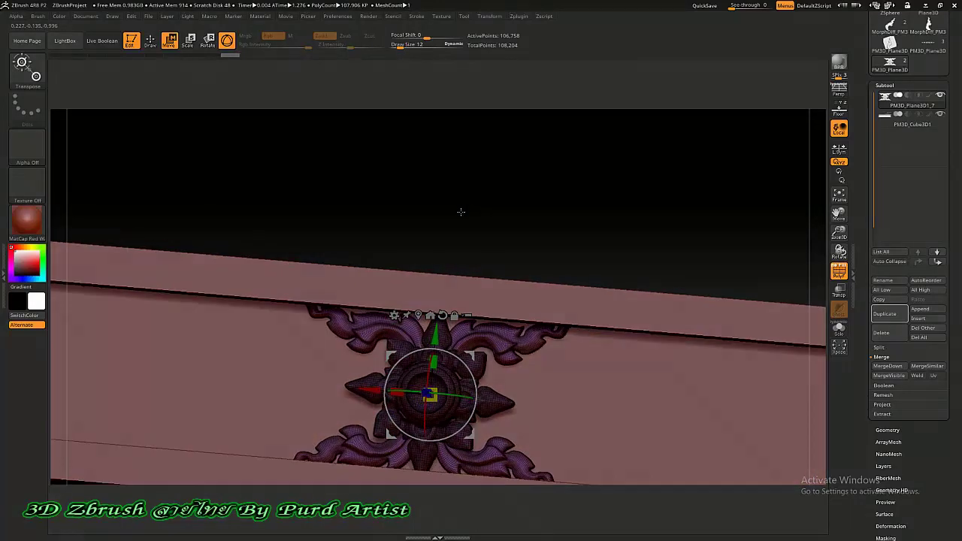
- In front view, scale the ornament down between the border strips, then return to Draw mode
shift+drag(492, 297, 438, 359)
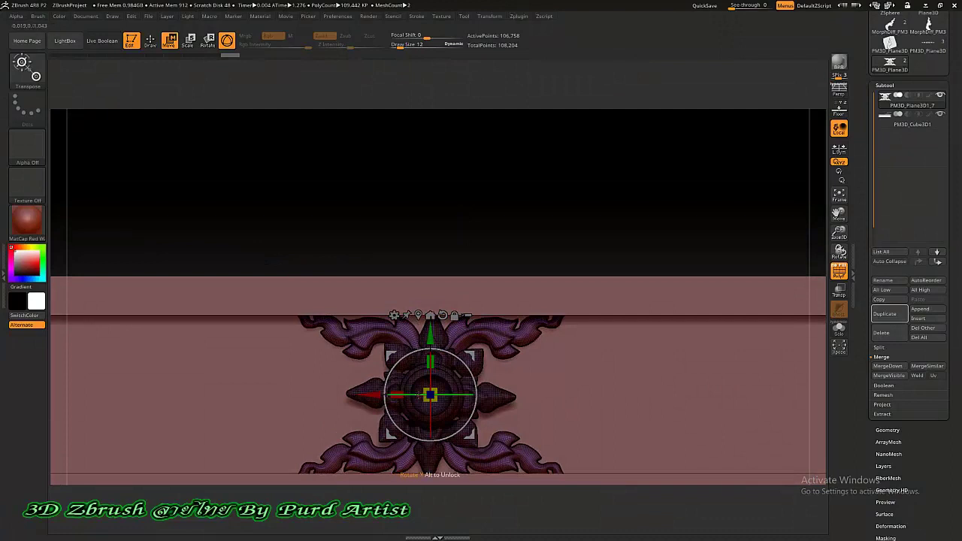
drag(430, 394, 426, 382)
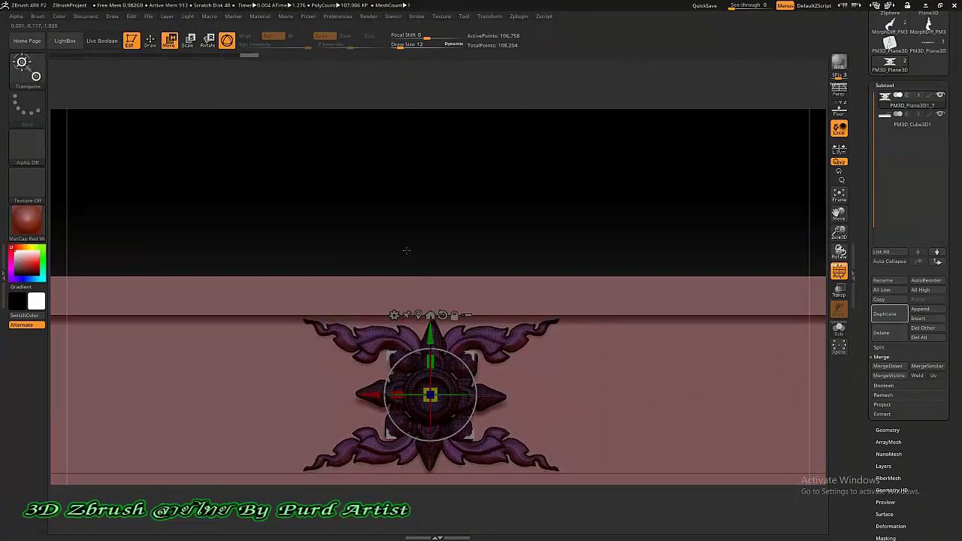
mouse_move(448, 214)
alt+mouse_down()
mouse_move(379, 251)
mouse_move(418, 165)
alt+mouse_up()
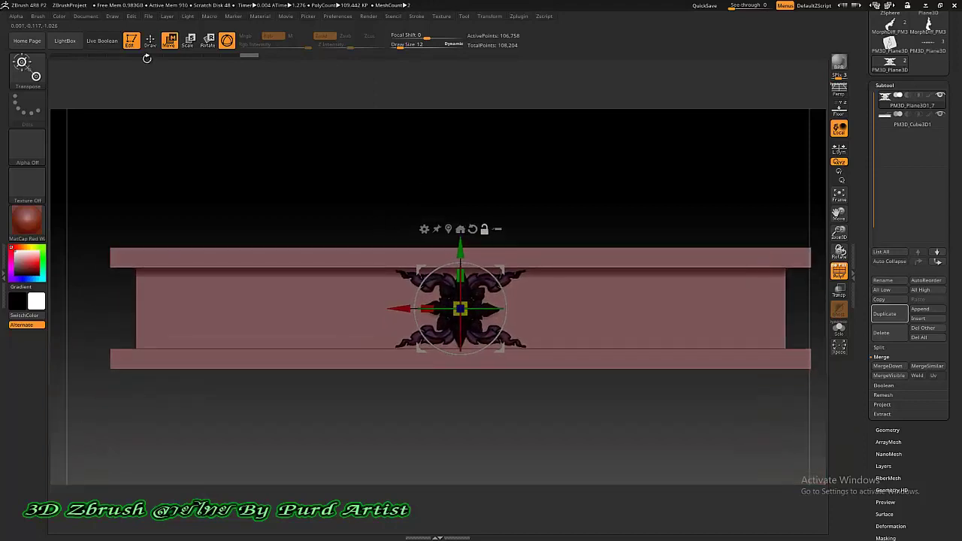
click(150, 40)
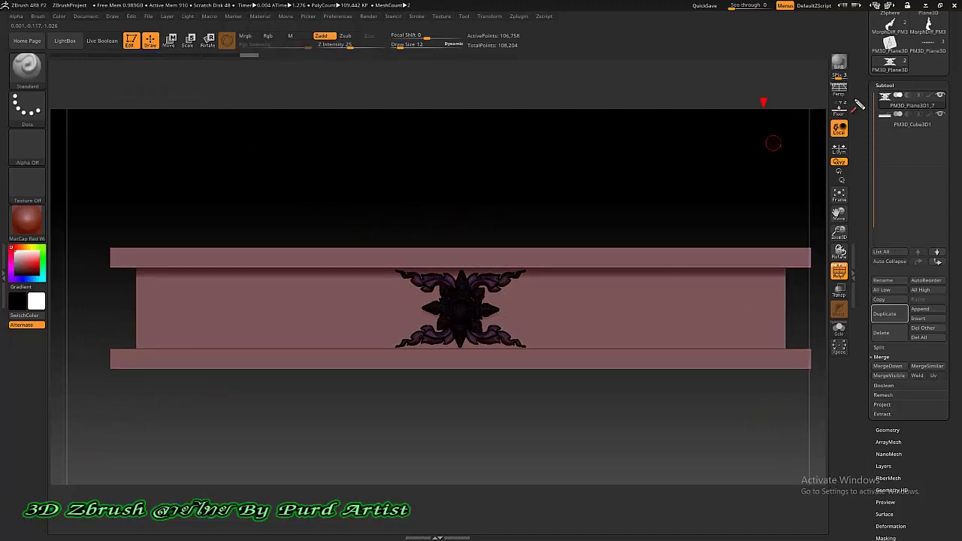
- Run Groups Split on the ornament mesh and confirm, leaving three subtools
drag(858, 105, 875, 96)
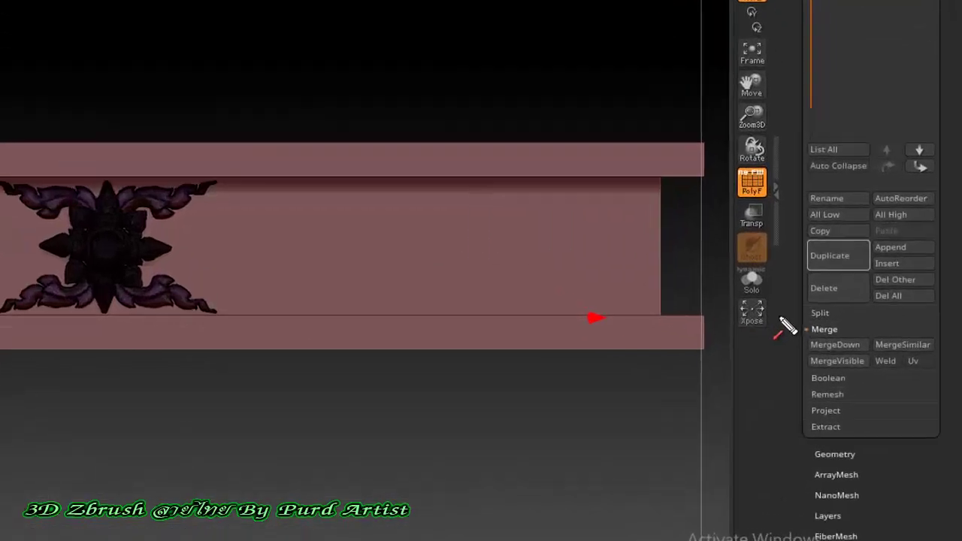
drag(747, 351, 870, 348)
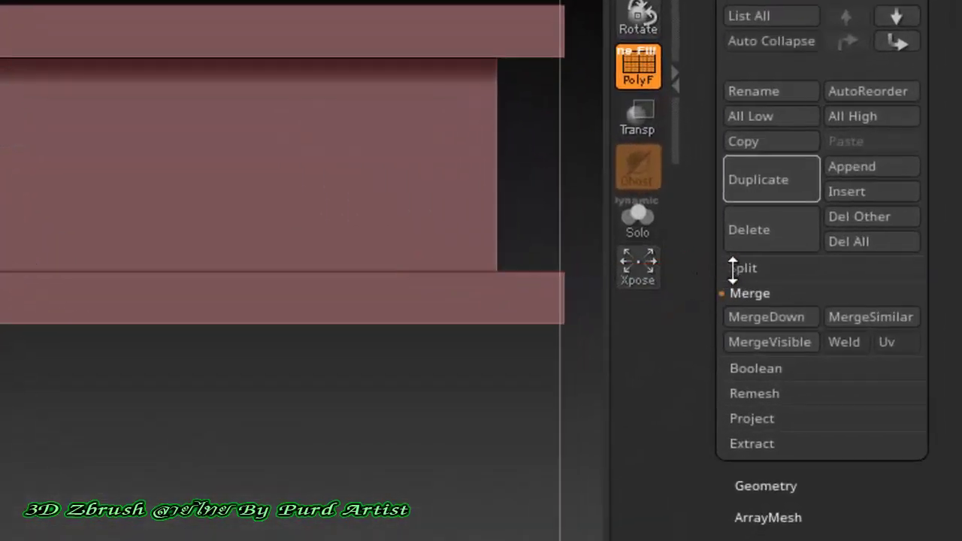
click(741, 269)
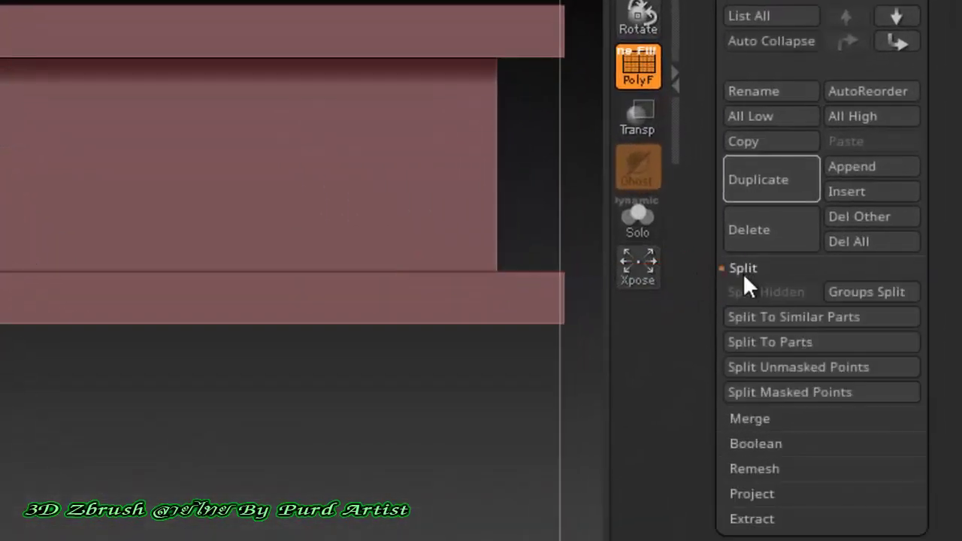
click(864, 292)
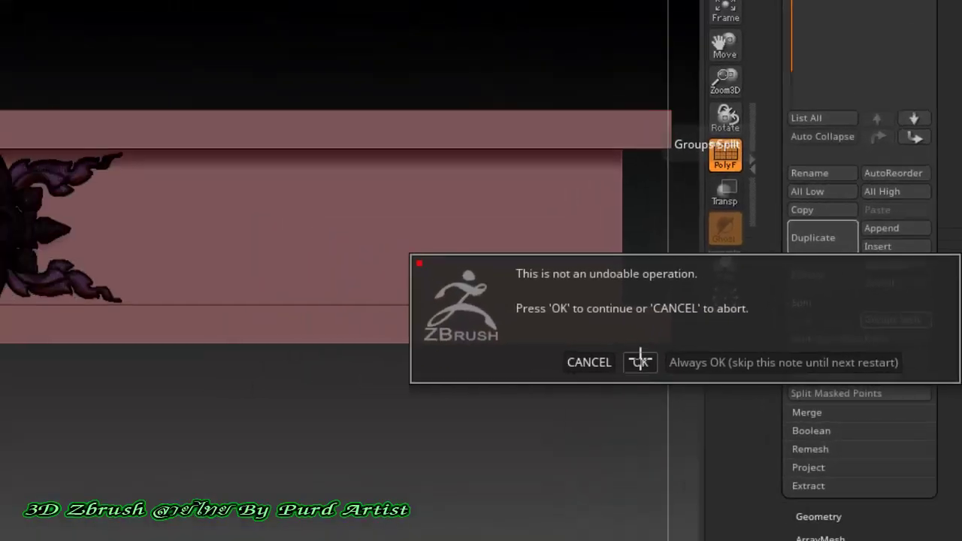
click(640, 362)
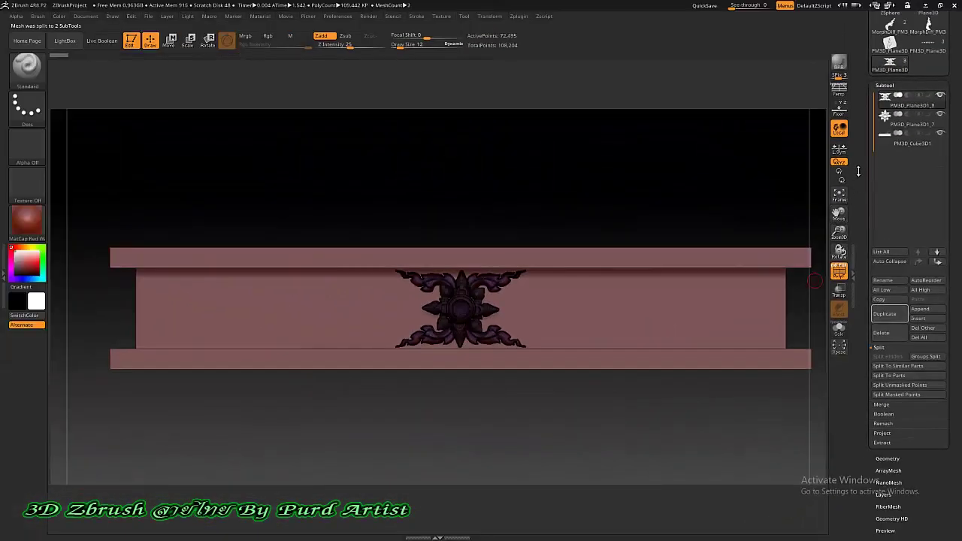
drag(857, 172, 851, 179)
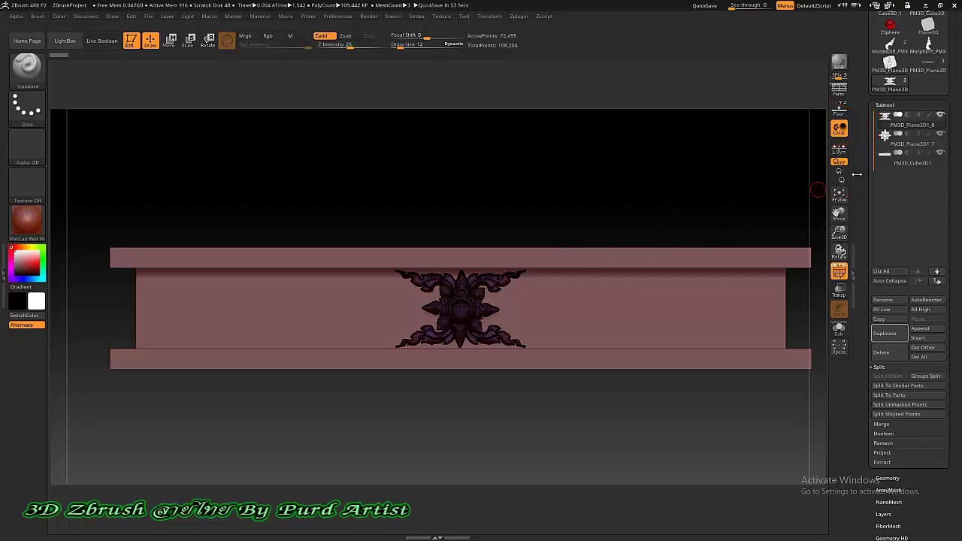
- Select the PM3D_Plane3D1_7 subtool and slide the dark star ornament to the right
click(885, 135)
click(909, 144)
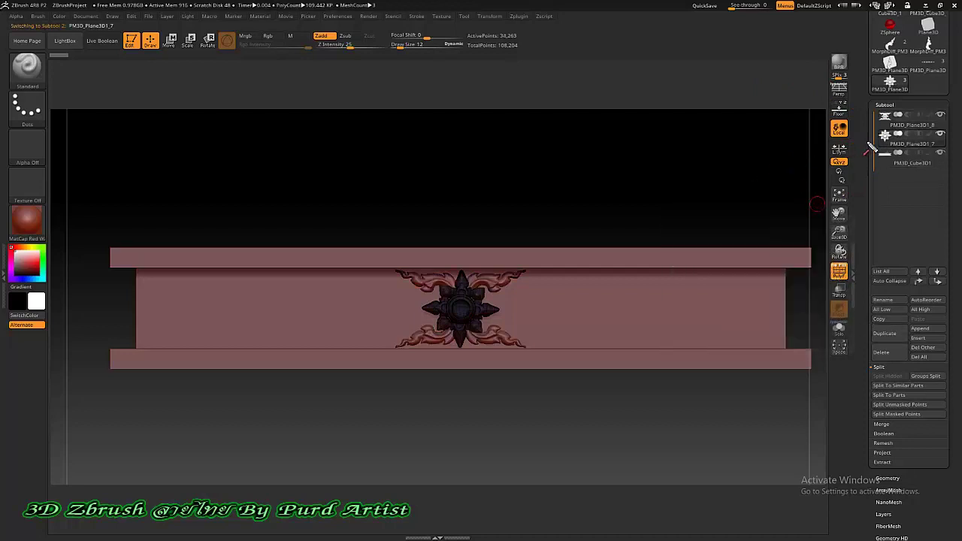
drag(757, 167, 877, 142)
key(Escape)
scroll(603, 299, up, 2)
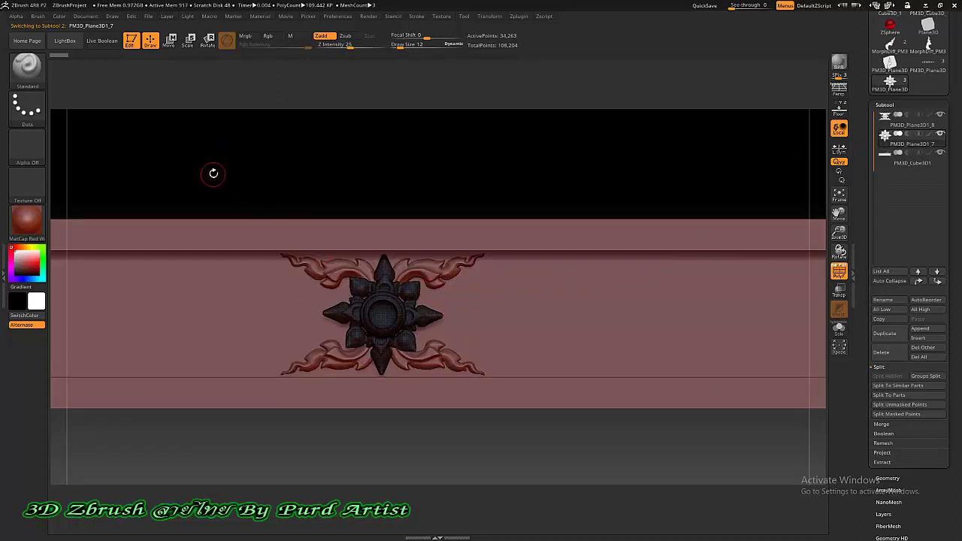
key(w)
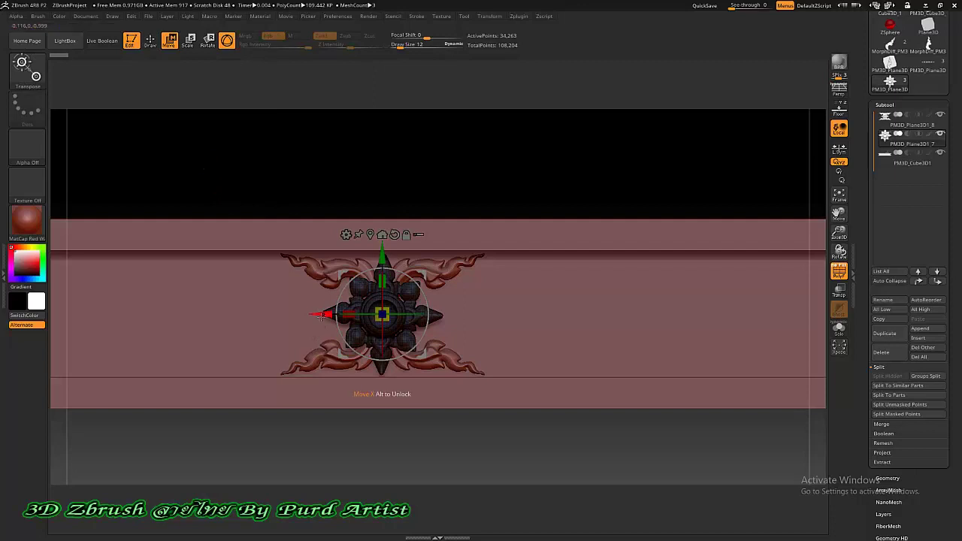
mouse_move(323, 315)
mouse_down()
mouse_move(455, 297)
mouse_move(461, 327)
mouse_up()
drag(396, 187, 396, 188)
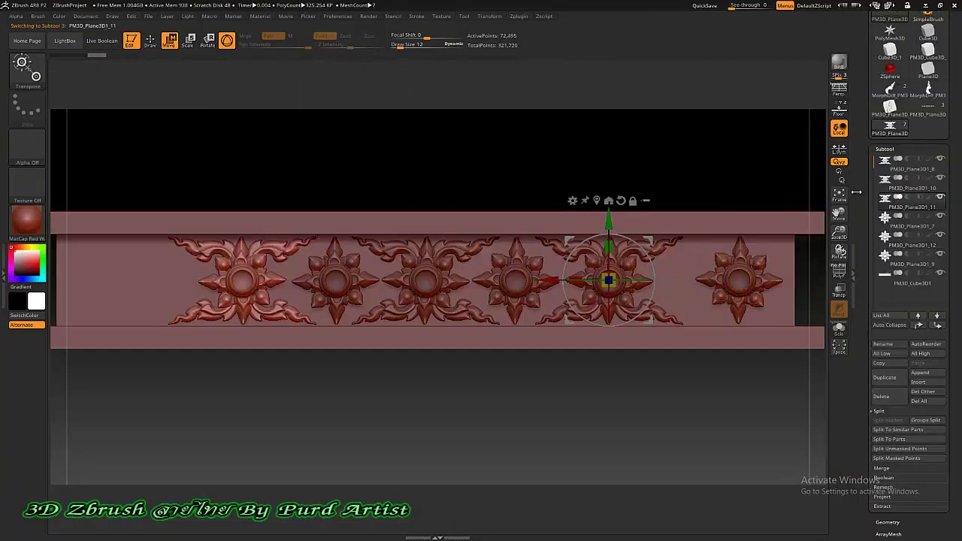
- Nudge PM3D_Plane3D1_10 and the centre star flower slightly right, then return to Draw mode
click(911, 182)
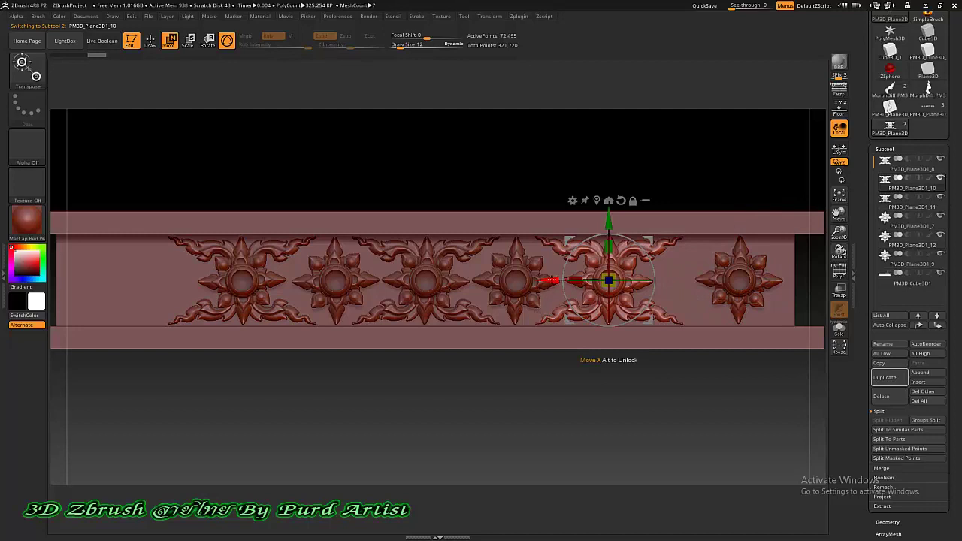
drag(553, 281, 576, 281)
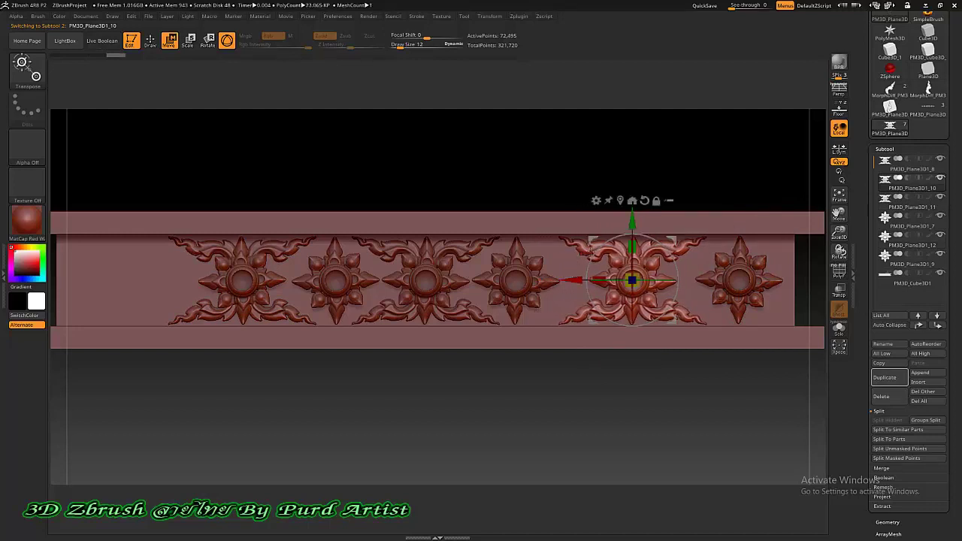
click(895, 225)
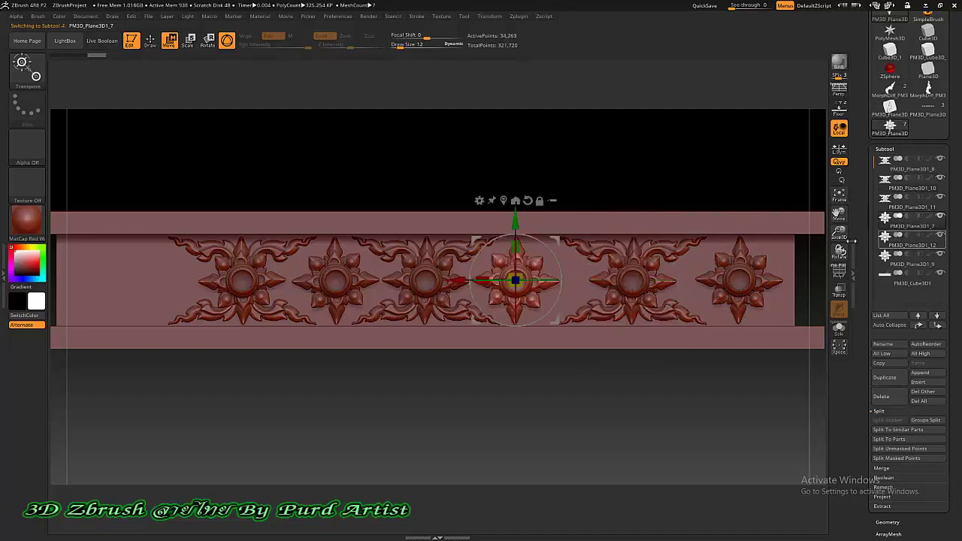
drag(455, 280, 468, 280)
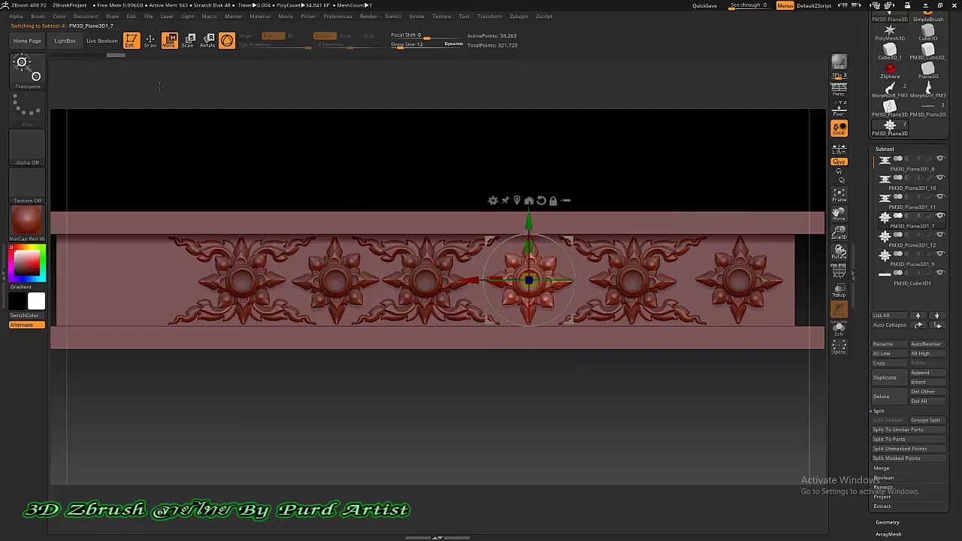
click(151, 43)
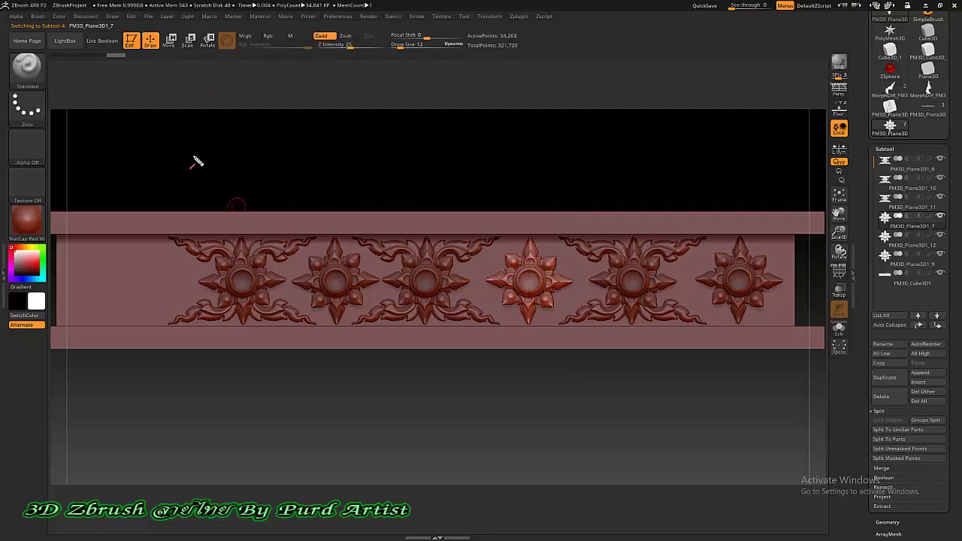
- Annotate the two left motifs to remove and frame the right-hand motifs to keep, then clear the marks
drag(191, 150, 240, 263)
drag(258, 158, 328, 268)
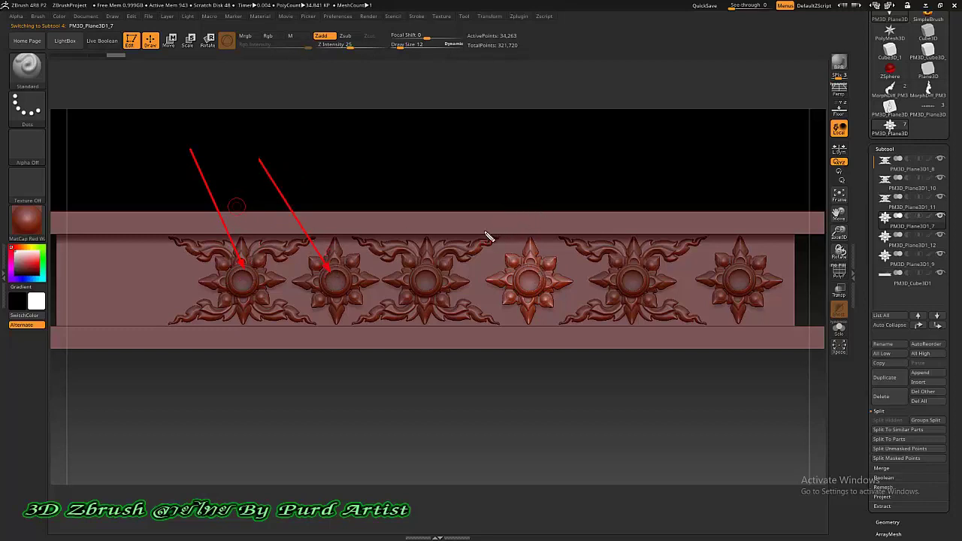
drag(468, 191, 619, 286)
drag(790, 338, 766, 328)
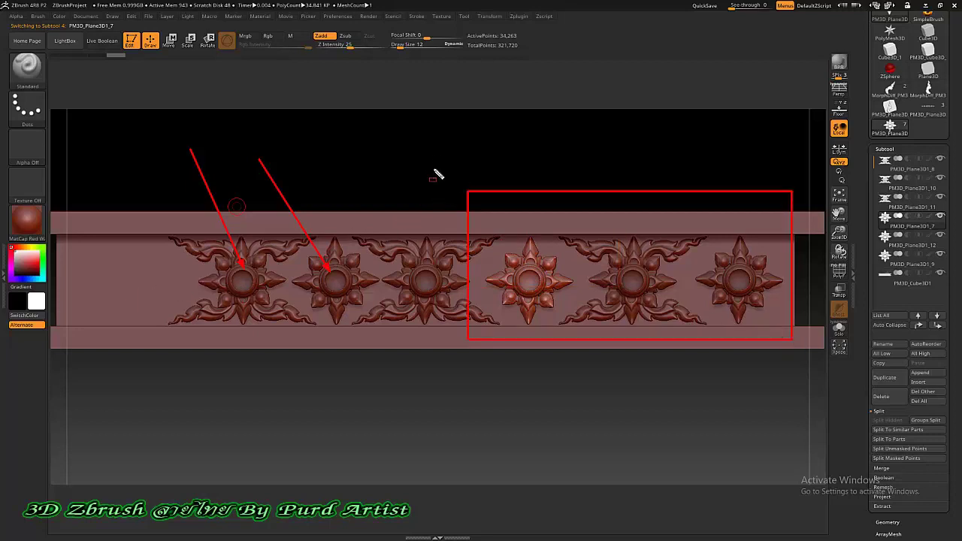
key(Escape)
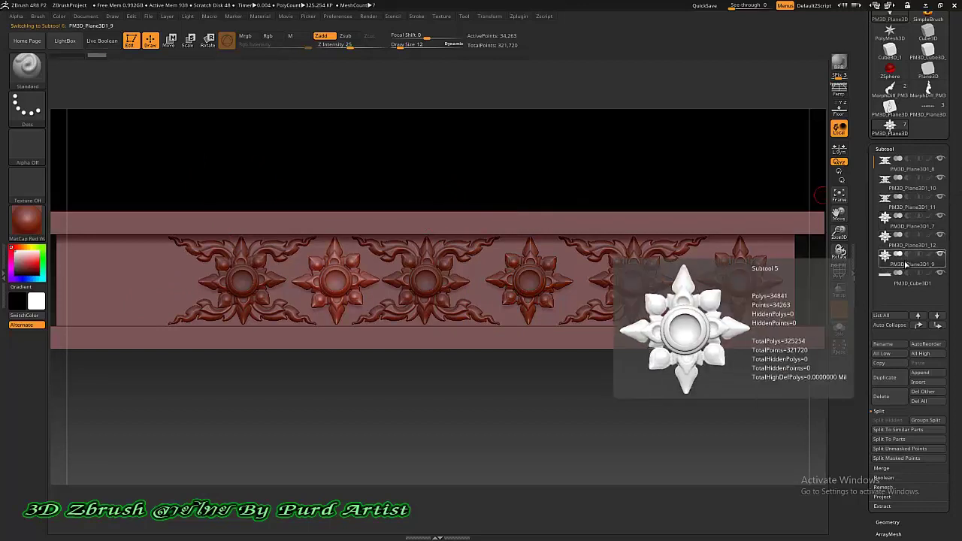
- Delete the second flower and leftmost motif subtools, confirming each deletion
click(882, 399)
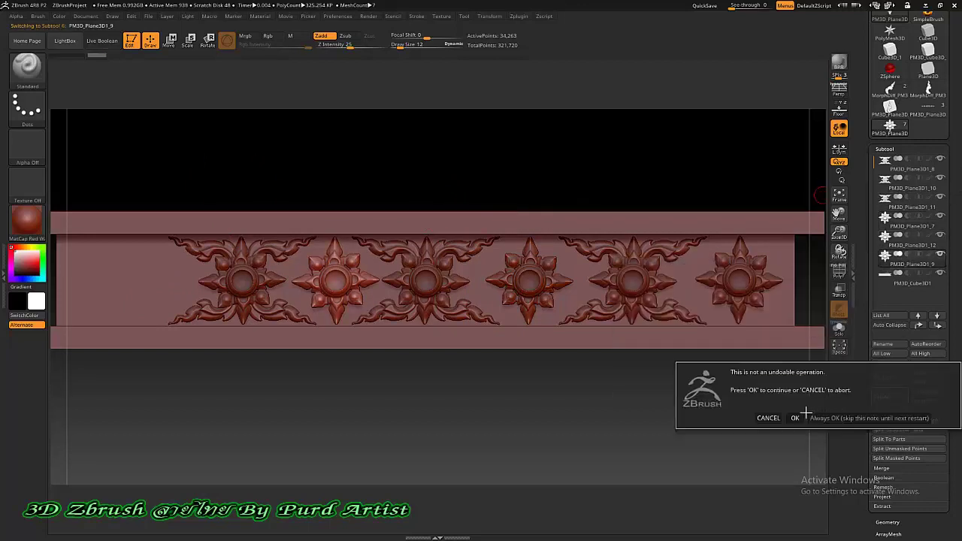
click(797, 417)
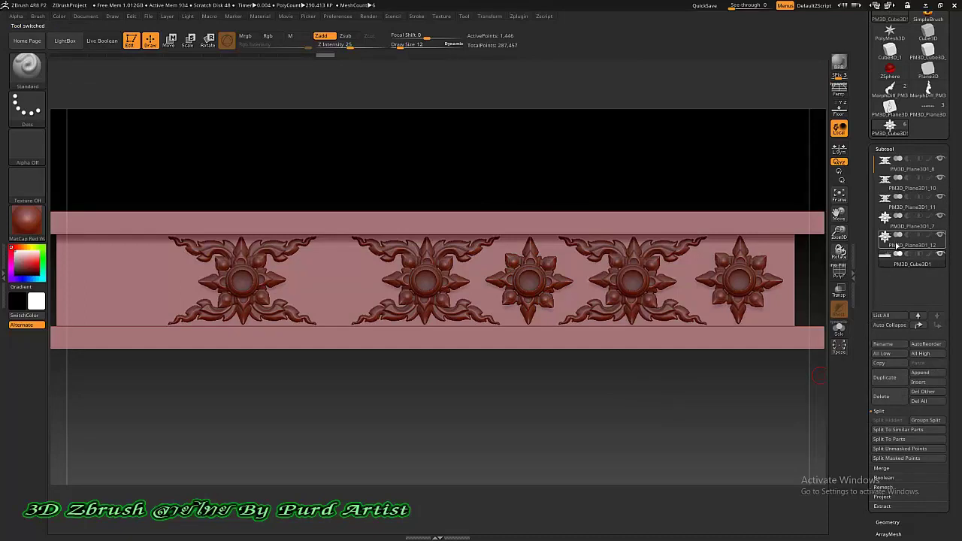
click(902, 205)
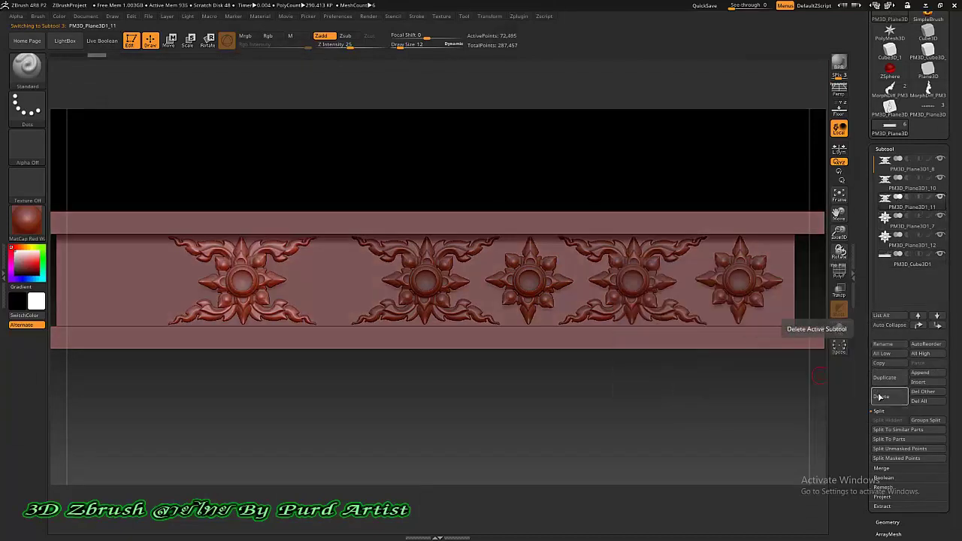
click(882, 398)
click(795, 419)
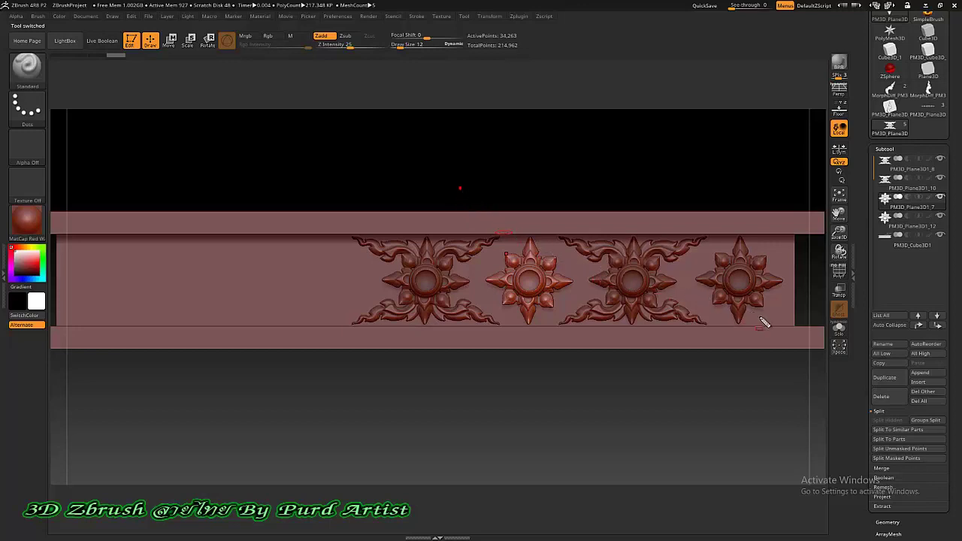
ctrl+shift+drag(763, 321, 803, 348)
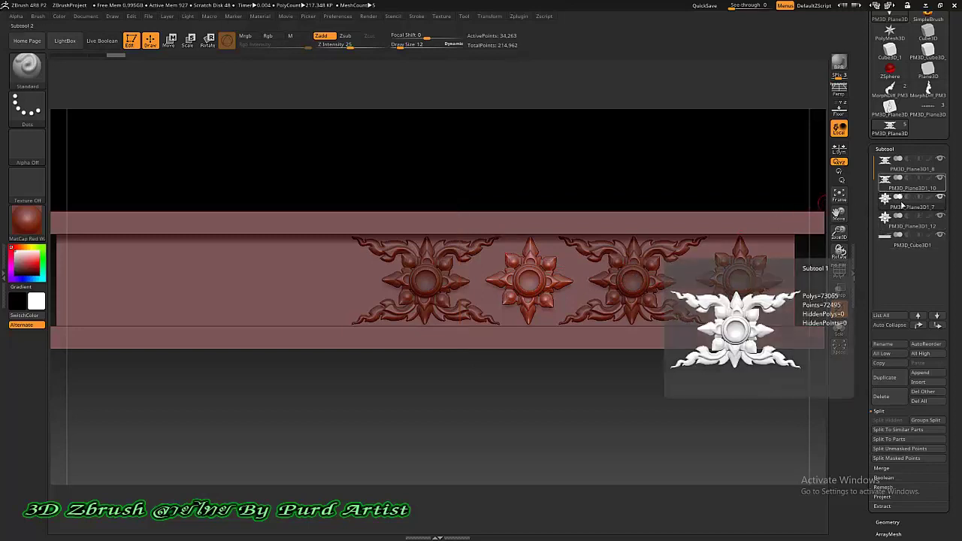
mouse_move(911, 201)
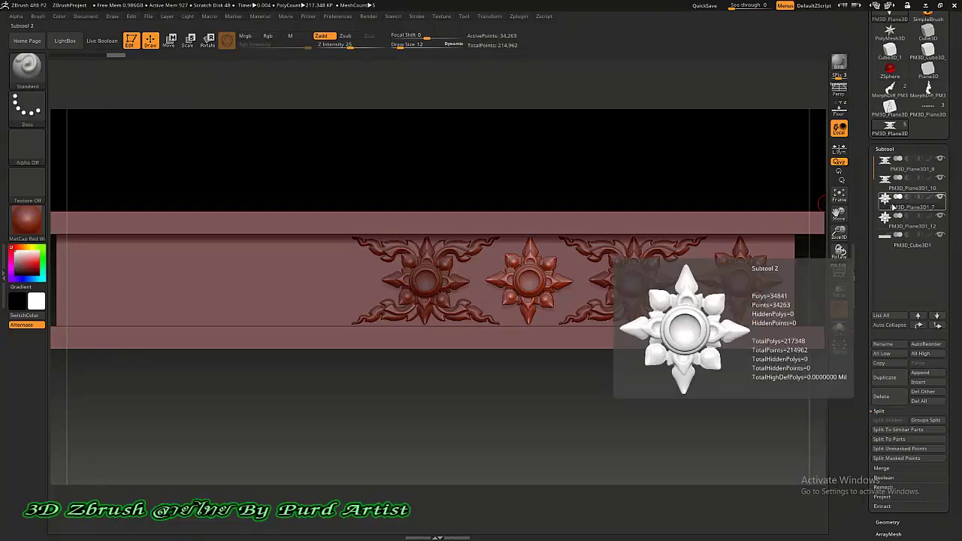
drag(862, 339, 863, 314)
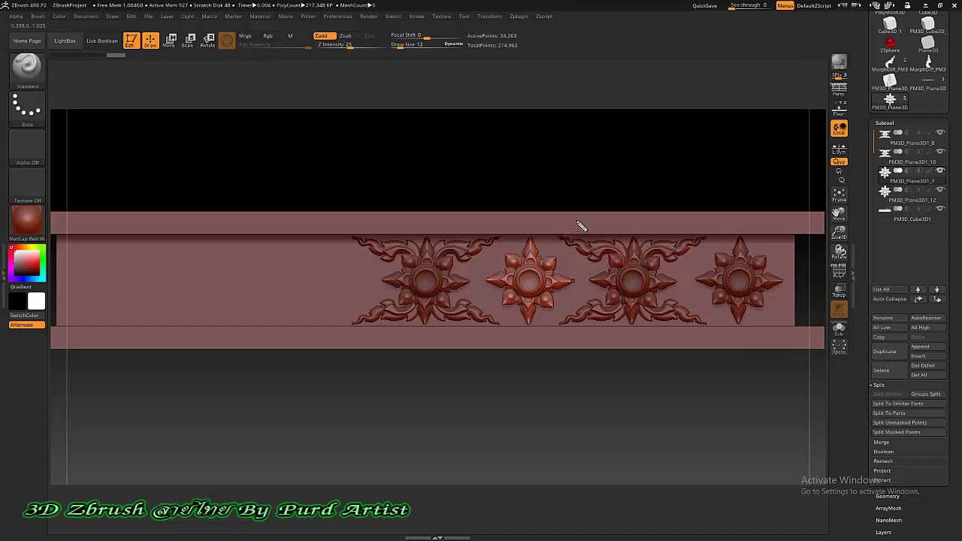
ctrl+alt+shift+drag(617, 185, 492, 323)
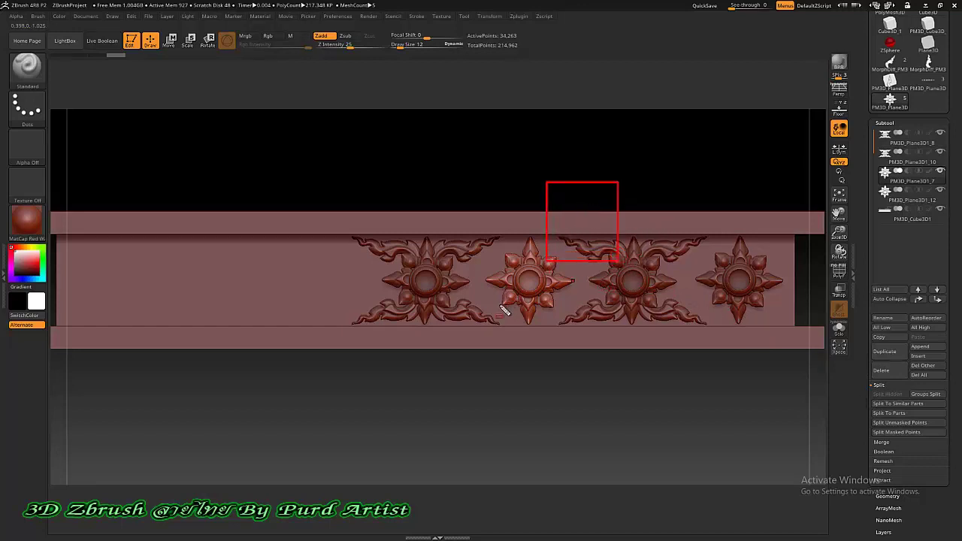
click(681, 193)
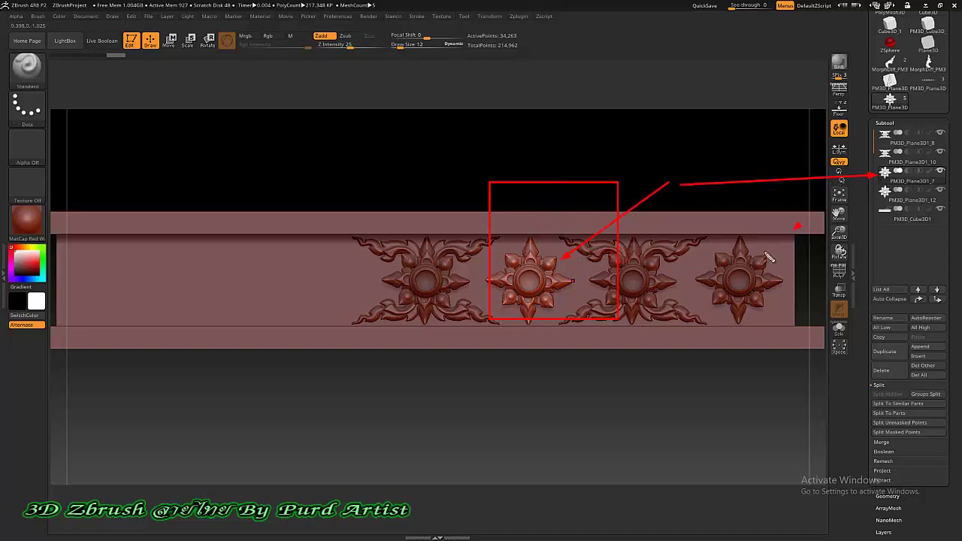
drag(768, 257, 762, 263)
drag(798, 228, 881, 194)
drag(712, 207, 649, 271)
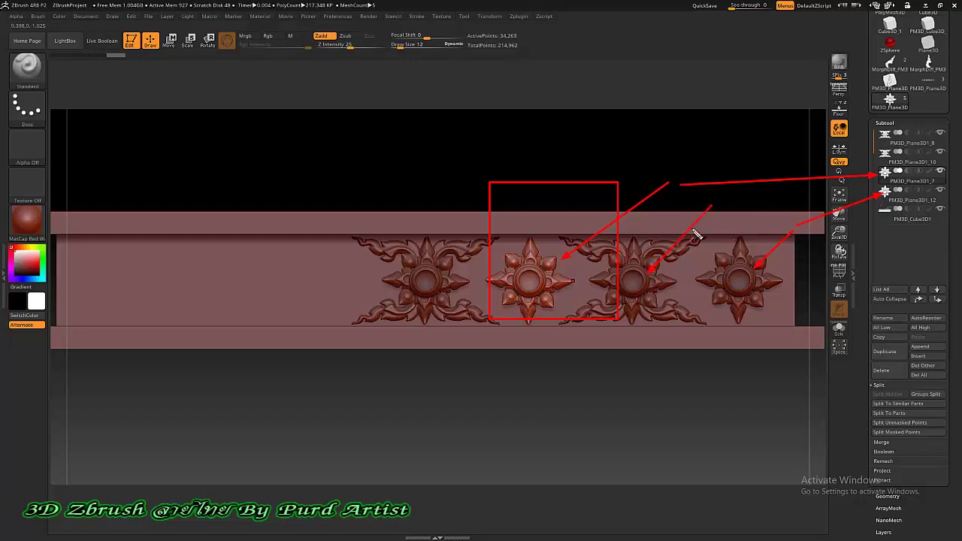
drag(713, 199, 879, 156)
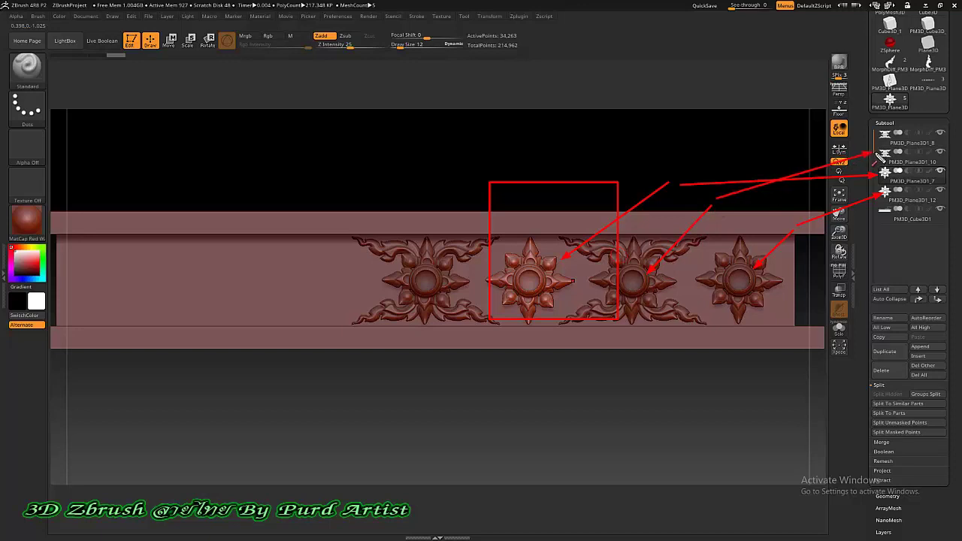
key(Escape)
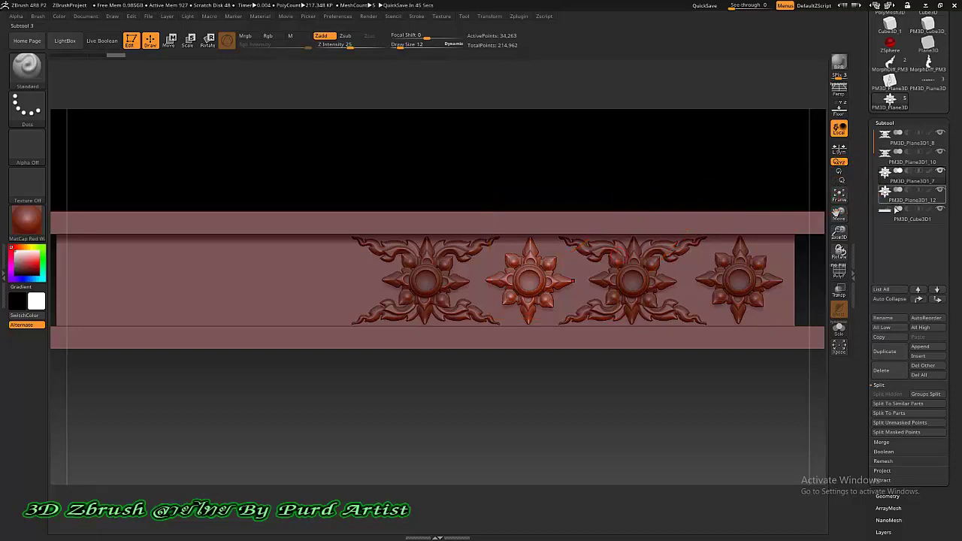
- Starting from PM3D_Plane3D1_10, MergeDown the ornament pieces twice, confirming each merge
click(907, 162)
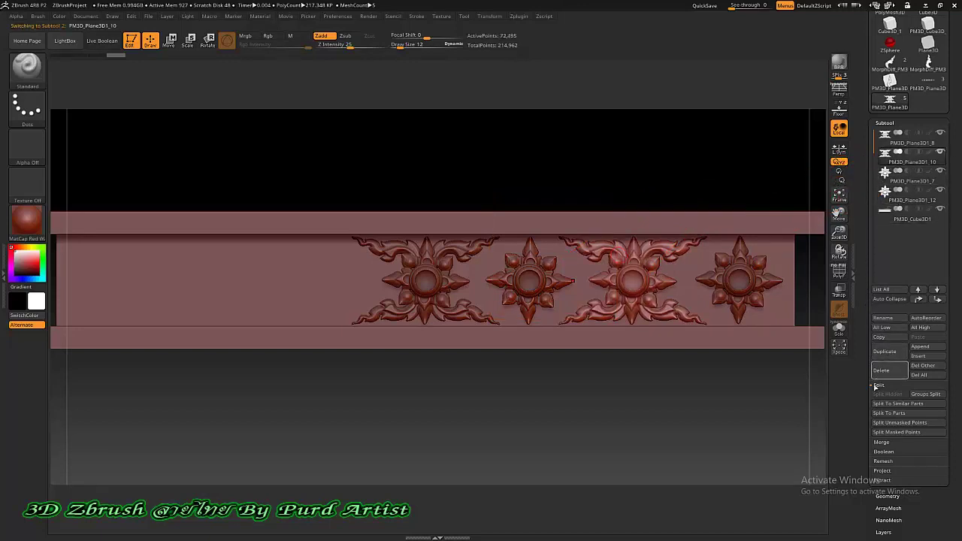
click(879, 443)
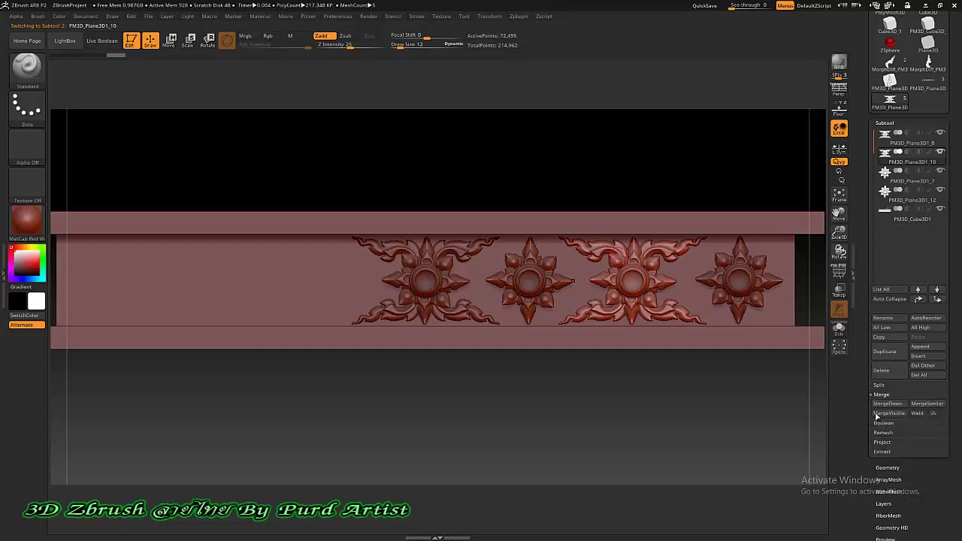
click(886, 404)
click(794, 426)
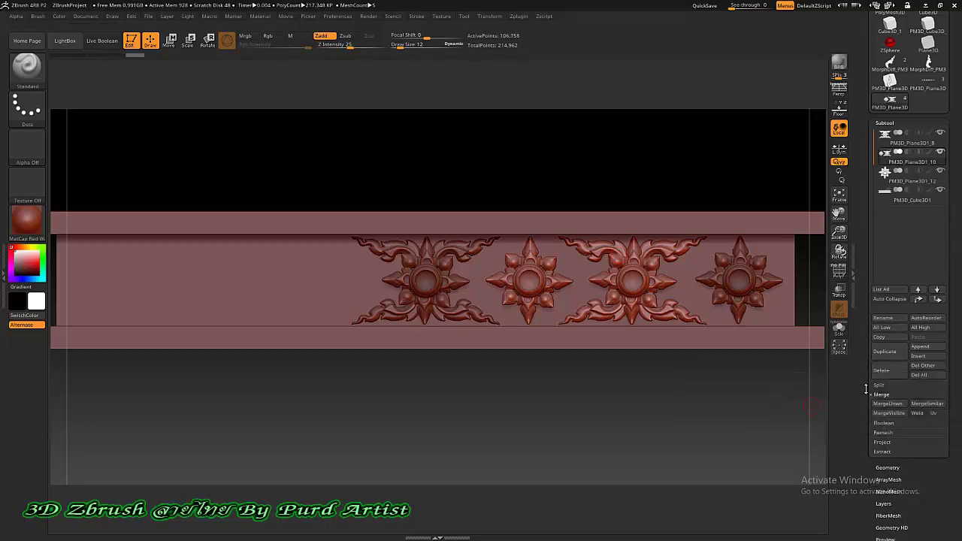
click(885, 403)
click(794, 426)
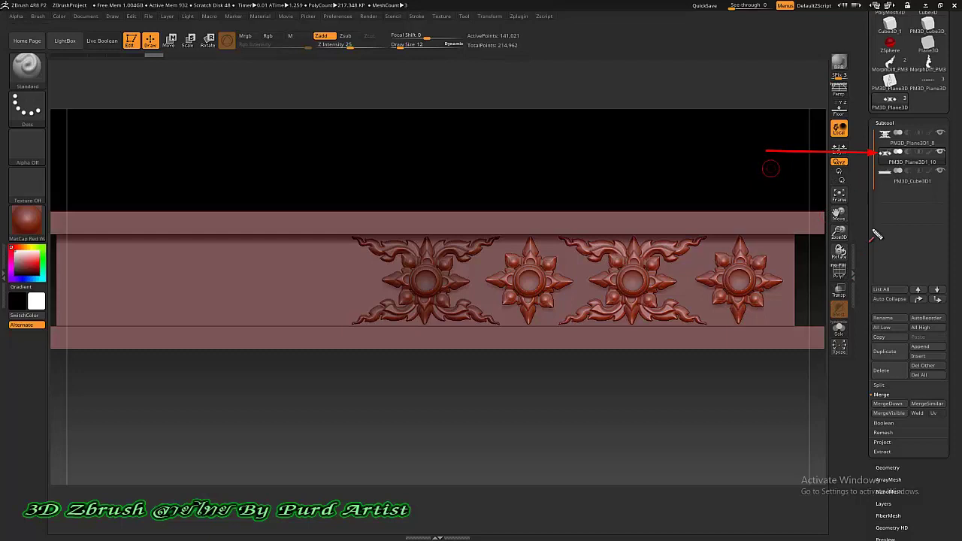
- Duplicate the merged ornament row and mirror it across the whole panel
click(878, 355)
drag(857, 287, 868, 174)
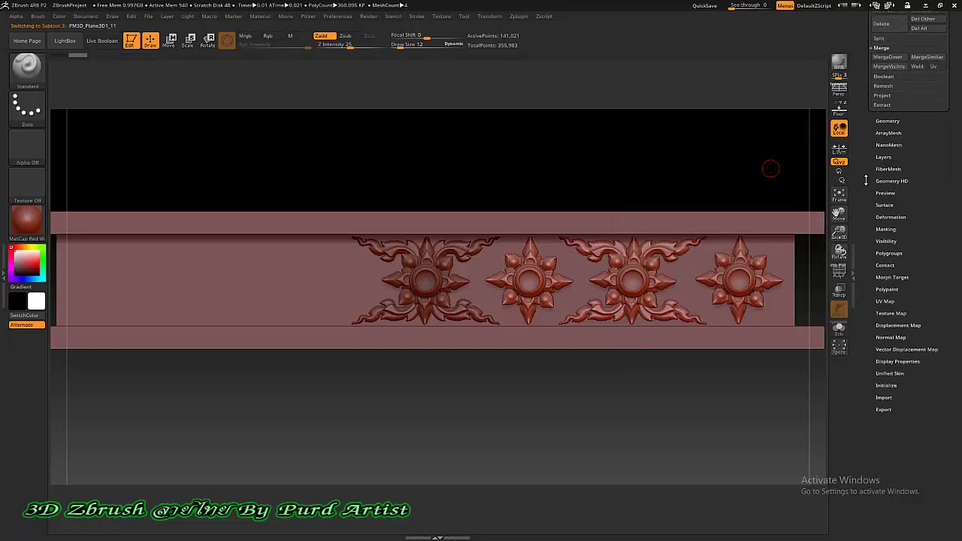
click(881, 233)
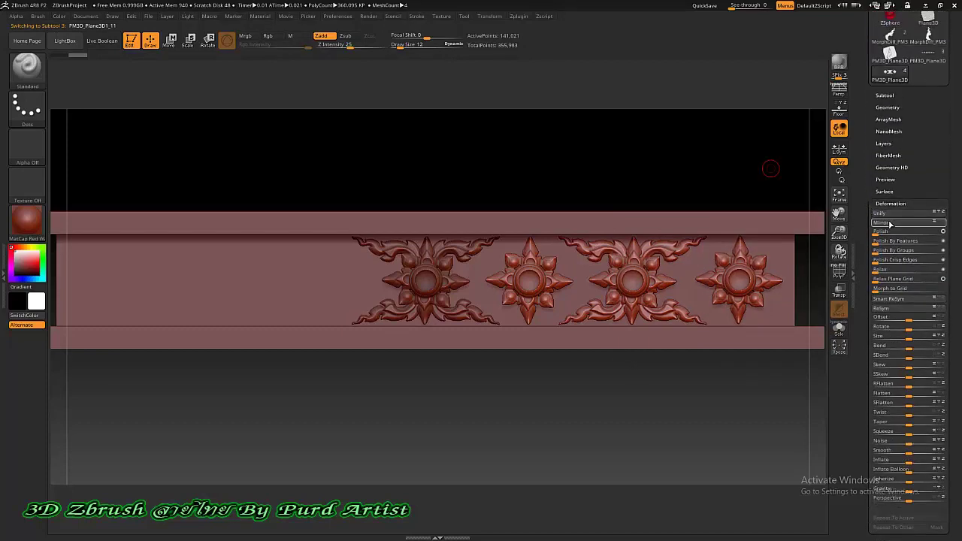
click(881, 223)
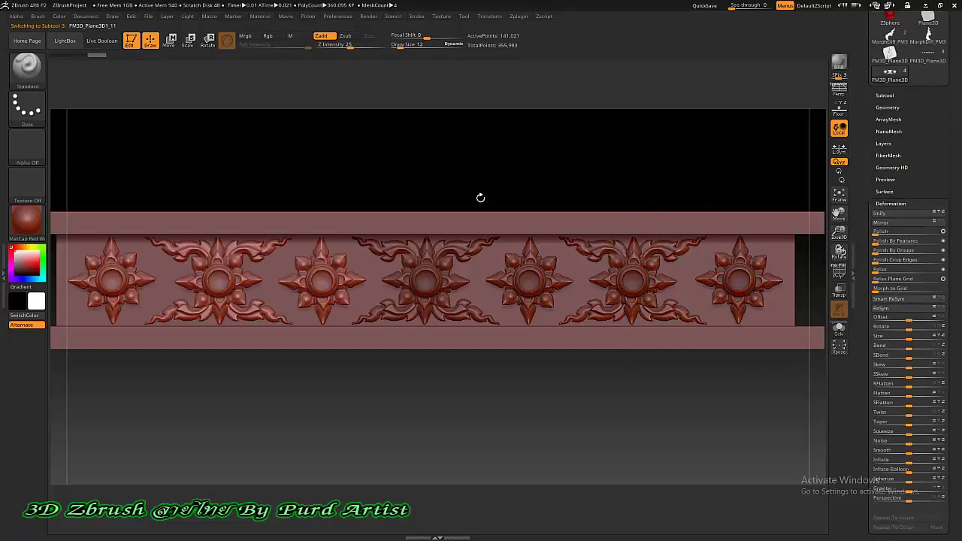
- Orbit to inspect the frieze on the box sides, then return to the front view
scroll(451, 190, down, 2)
scroll(444, 189, down, 2)
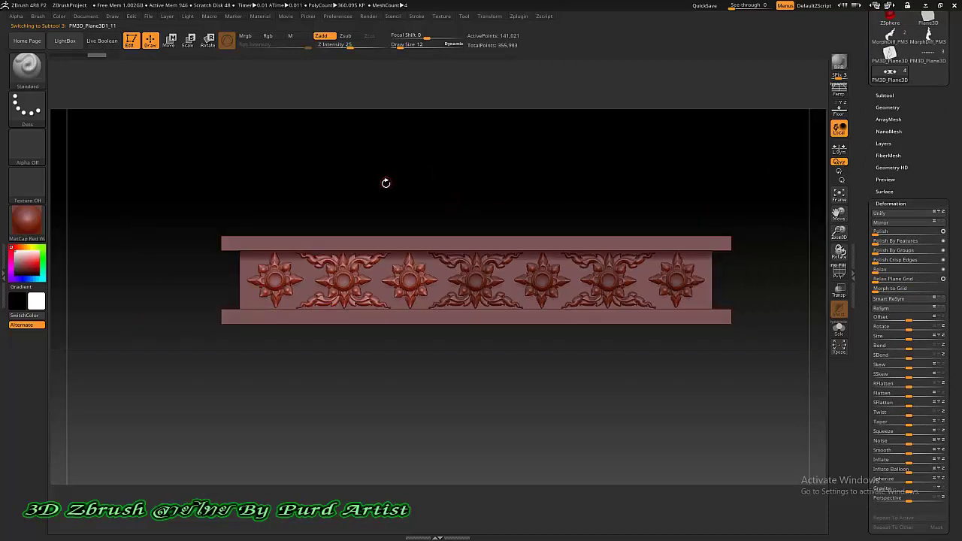
mouse_move(386, 182)
mouse_down()
mouse_move(382, 191)
mouse_move(396, 184)
mouse_up()
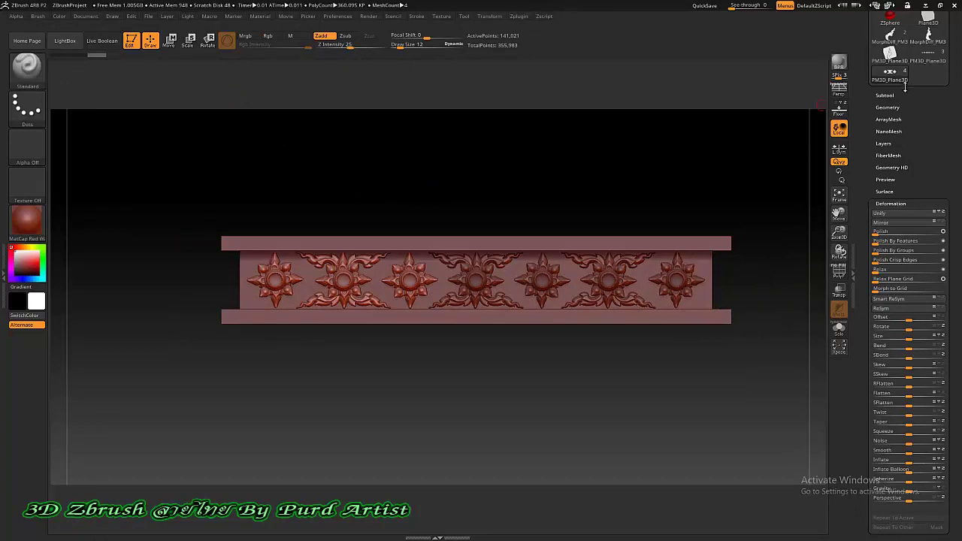
click(885, 95)
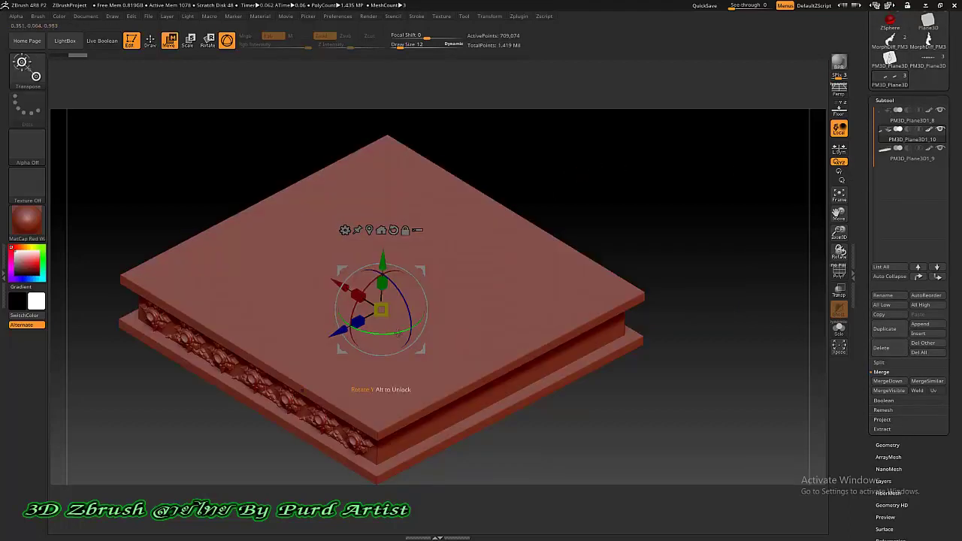
drag(399, 330, 313, 306)
mouse_move(659, 364)
shift+mouse_down()
mouse_move(293, 190)
mouse_move(341, 183)
mouse_move(333, 178)
mouse_move(279, 187)
mouse_move(286, 183)
shift+mouse_up()
key(q)
mouse_move(445, 193)
mouse_down()
mouse_move(414, 193)
mouse_move(431, 176)
mouse_move(392, 185)
mouse_up()
mouse_move(315, 211)
mouse_down()
mouse_move(318, 183)
mouse_move(316, 196)
mouse_move(333, 206)
mouse_move(346, 206)
mouse_move(341, 192)
mouse_move(316, 195)
mouse_move(439, 185)
mouse_up()
mouse_move(507, 199)
mouse_down()
mouse_move(466, 189)
mouse_move(428, 209)
mouse_up()
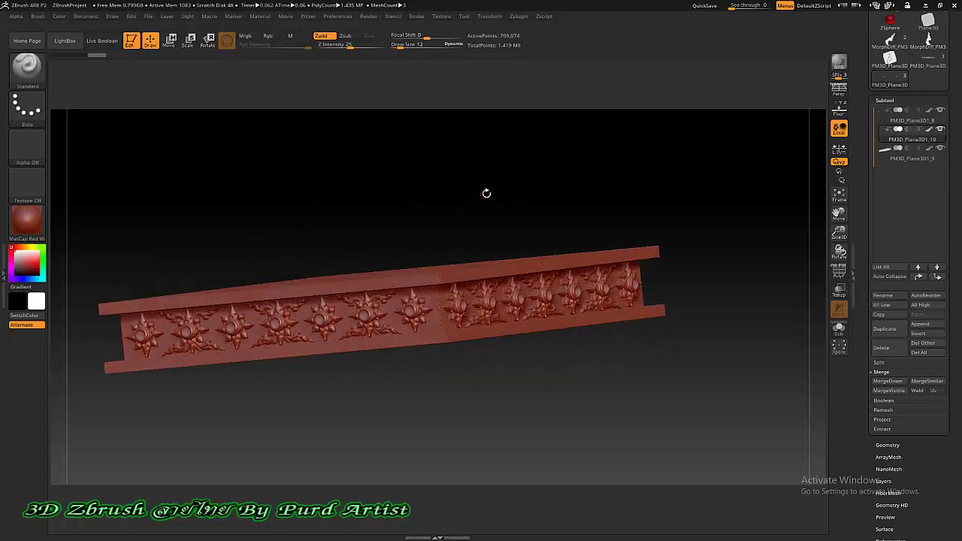
drag(491, 195, 478, 194)
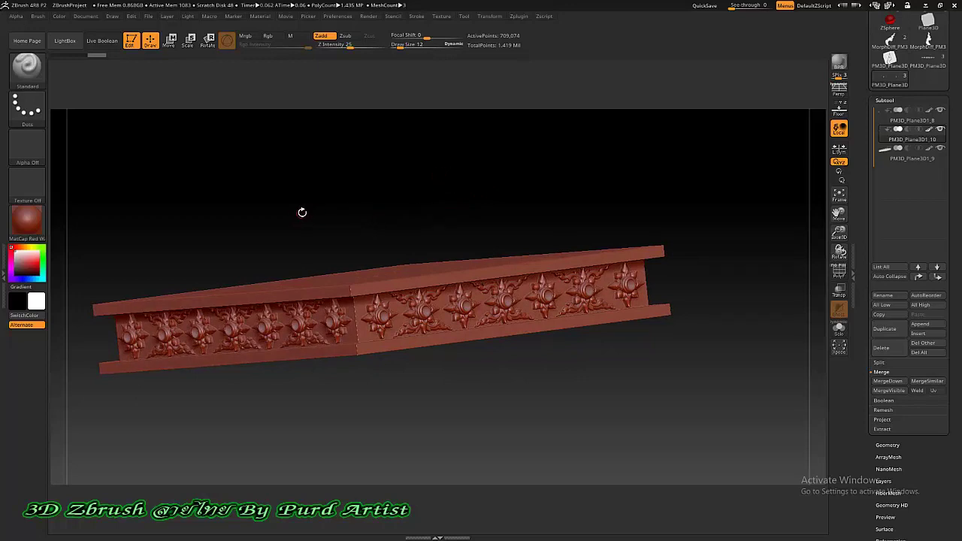
mouse_move(295, 216)
mouse_down()
mouse_move(307, 209)
mouse_move(275, 207)
mouse_move(283, 206)
mouse_up()
mouse_move(410, 180)
mouse_down()
mouse_move(443, 187)
mouse_move(417, 195)
mouse_move(413, 183)
mouse_up()
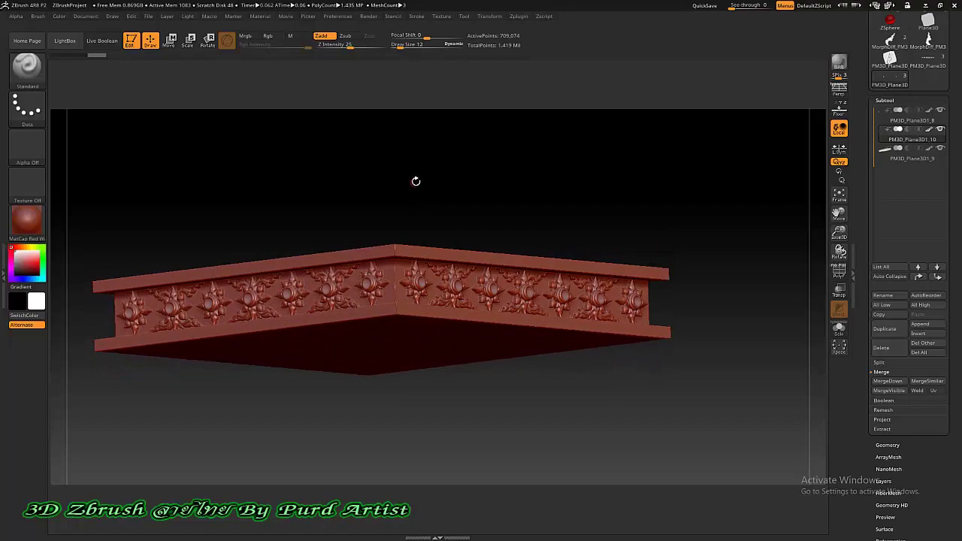